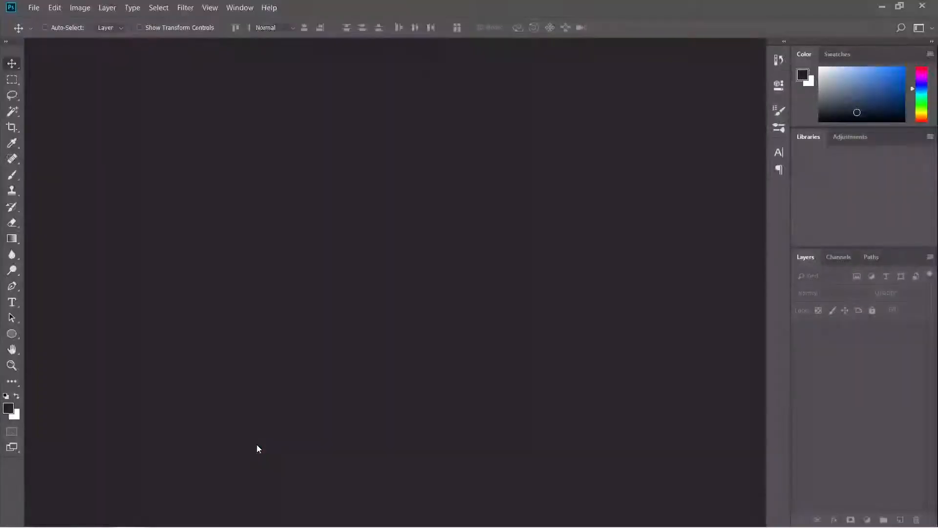
- Create a new 2000 x 1500 pixel document at 300 pixels/inch in RGB Color with a white background
left_click(39, 8)
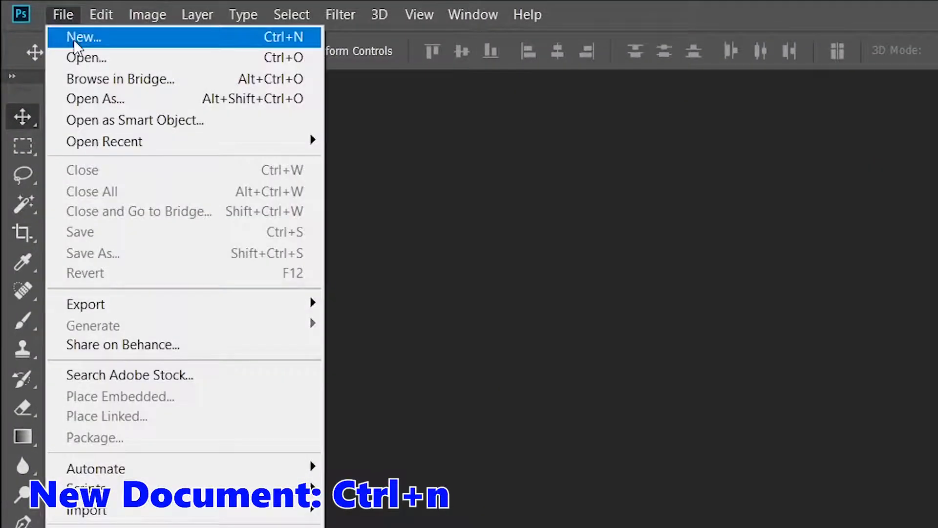
left_click(47, 24)
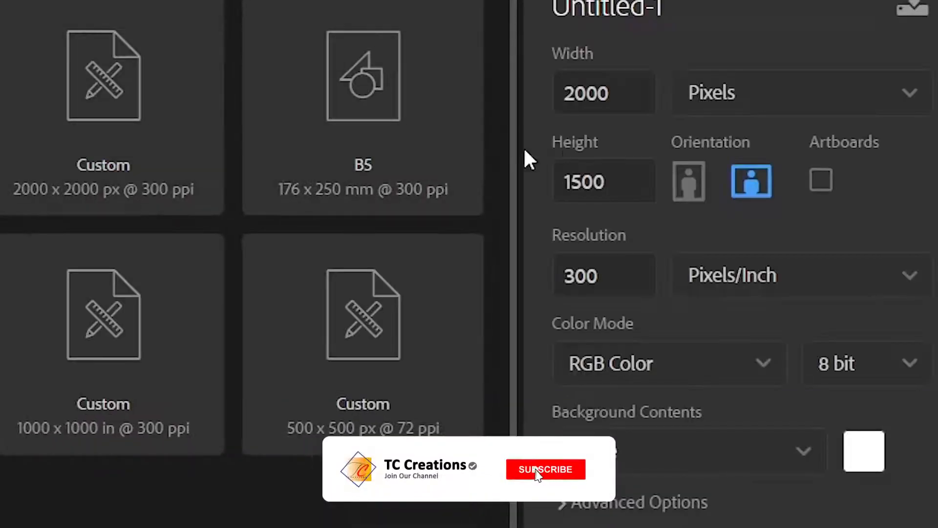
left_click(626, 100)
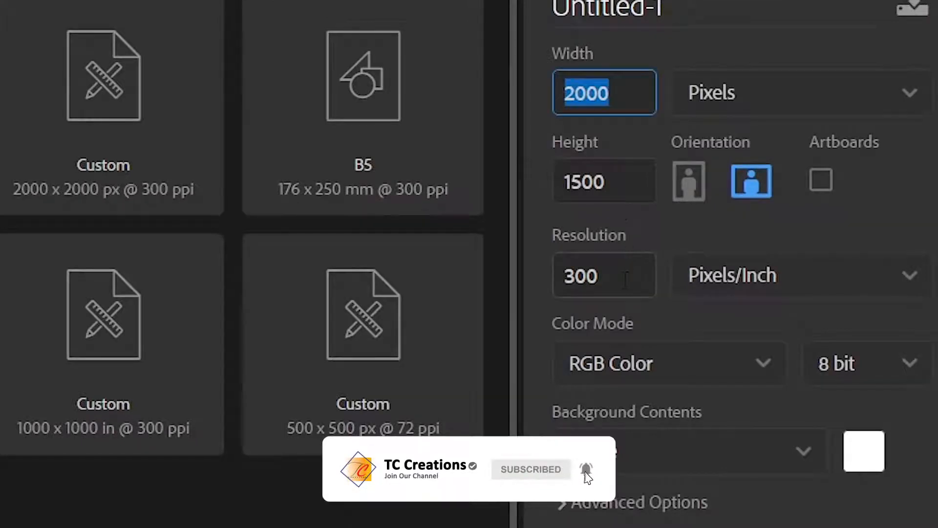
left_click(557, 195)
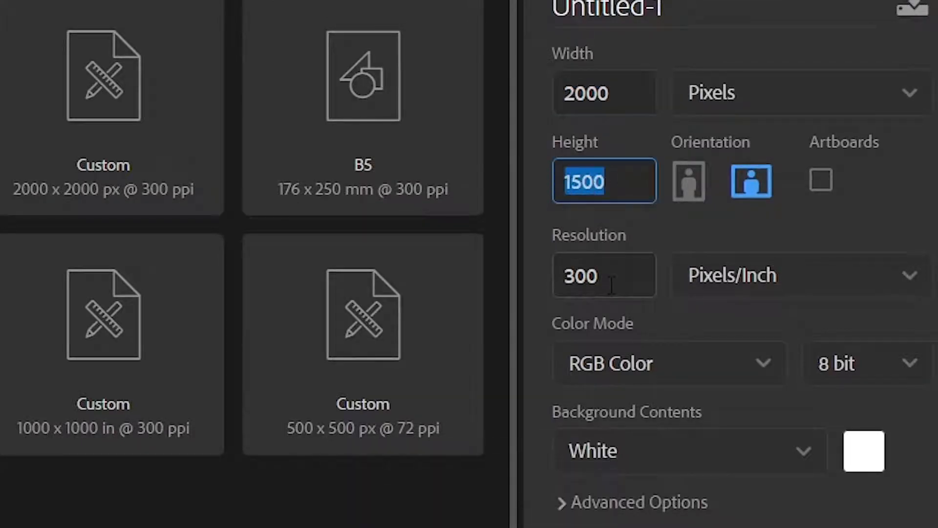
left_click(561, 281)
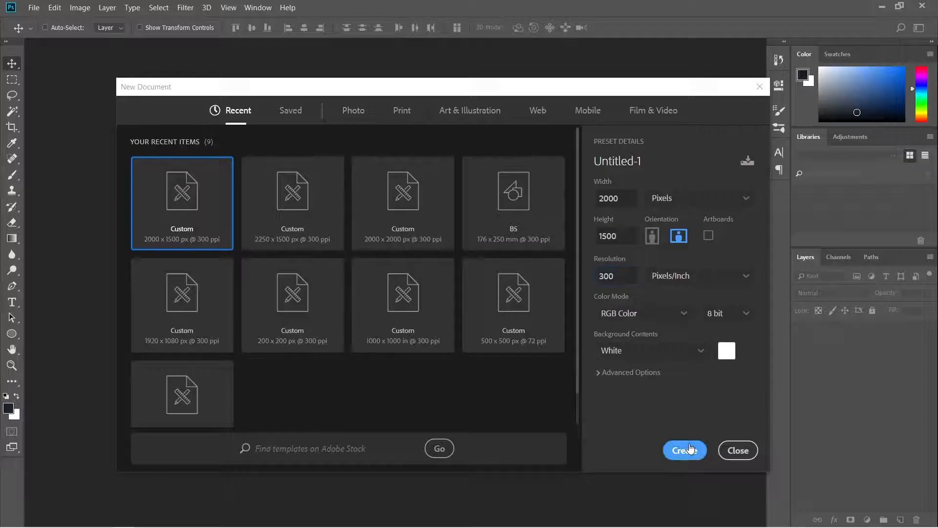
left_click(690, 448)
- Open the oil image from the Desktop and bring its unlocked background layer into the Untitled-1 document
key("ctrl+o")
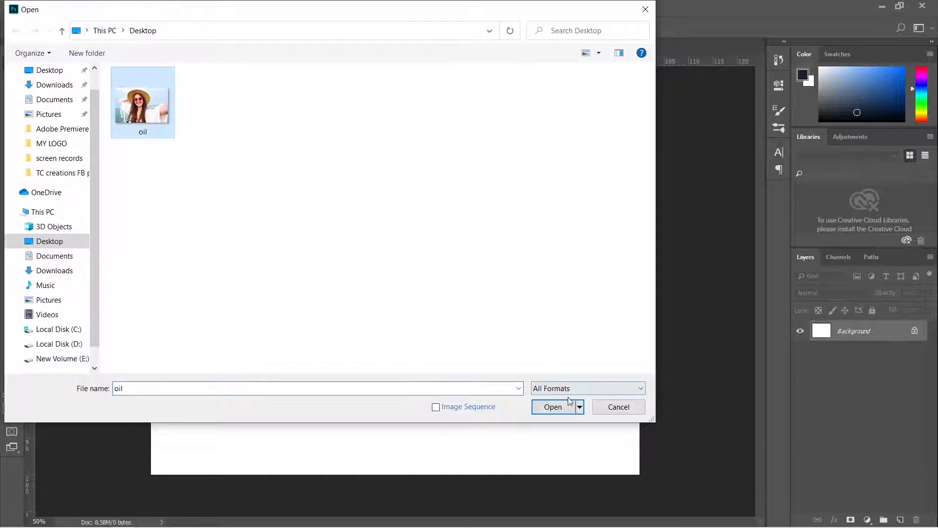
left_click(555, 407)
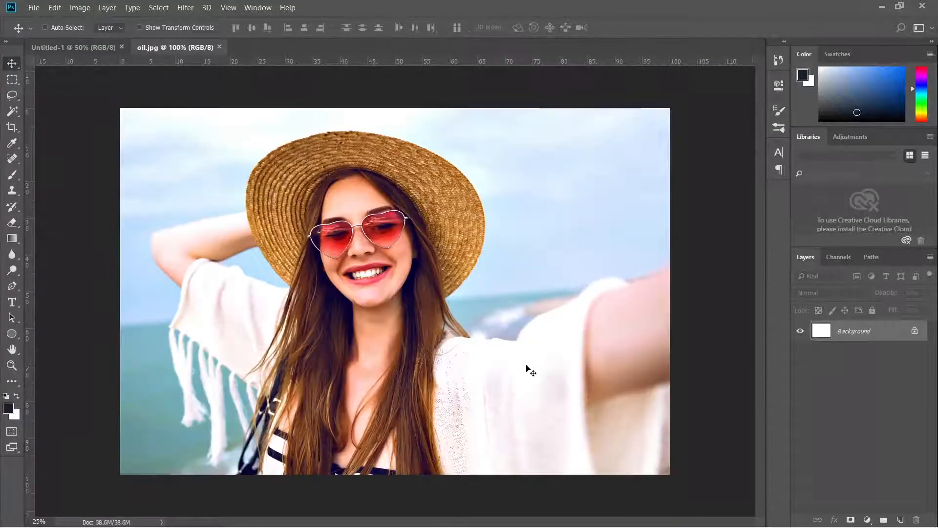
left_click(915, 330)
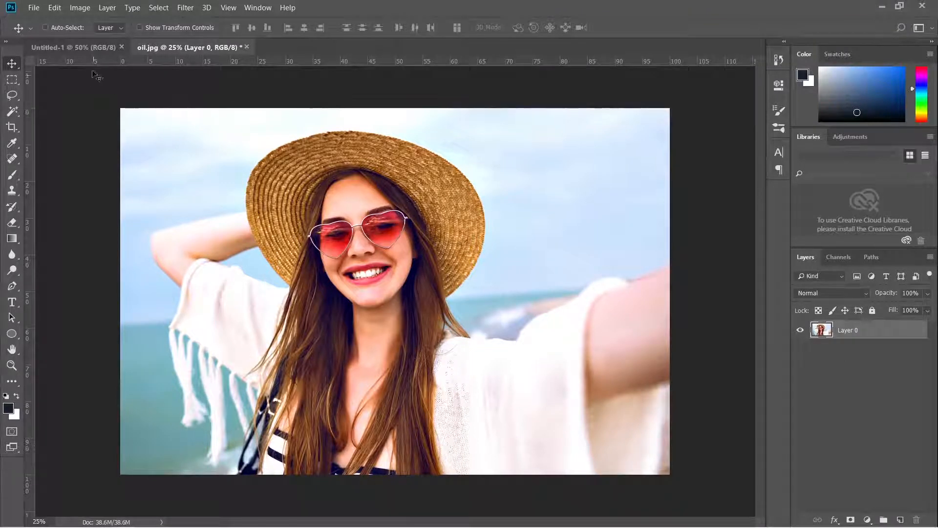
left_click_drag(384, 264, 157, 57)
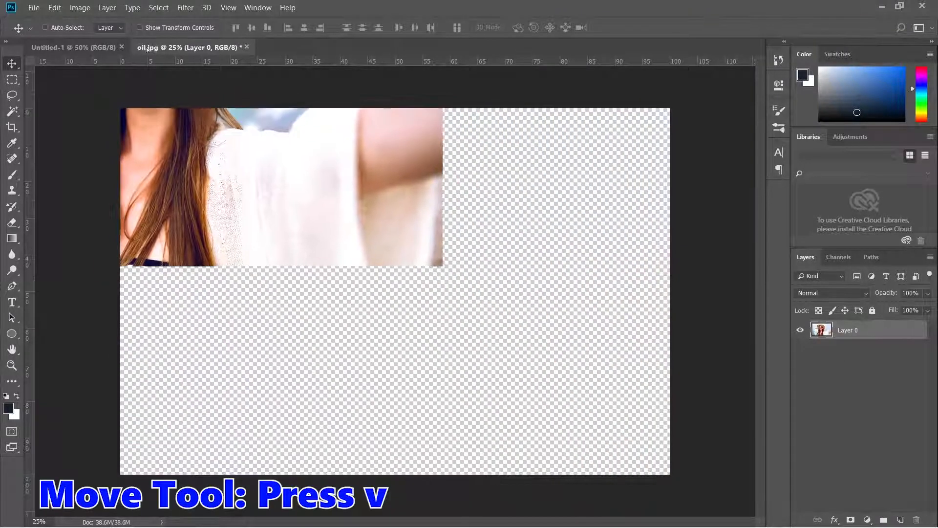
left_click_drag(98, 52, 394, 246)
- Scale the photo layer down to about 50% with Free Transform, aligned to the canvas's upper-left corner so it fills the canvas
key("ctrl+minus")
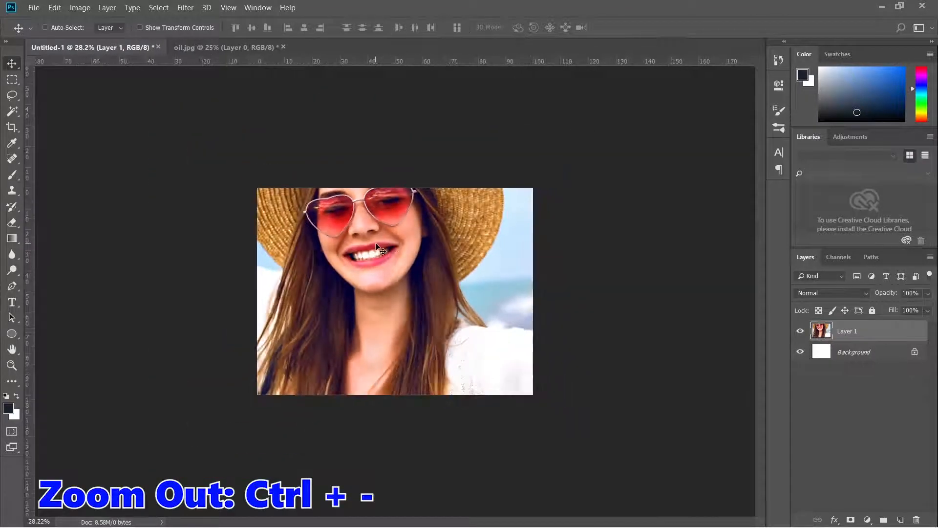
key("ctrl+minus")
key("ctrl+t")
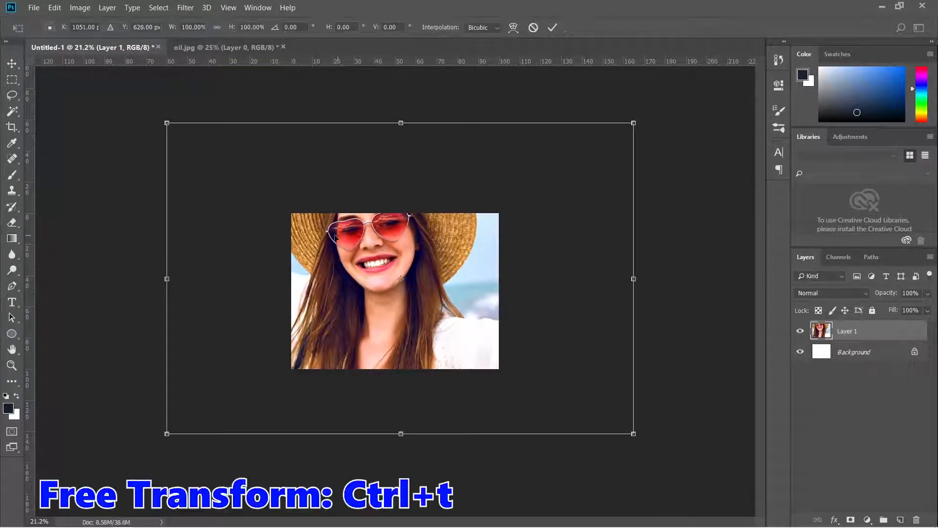
left_click_drag(337, 239, 458, 325)
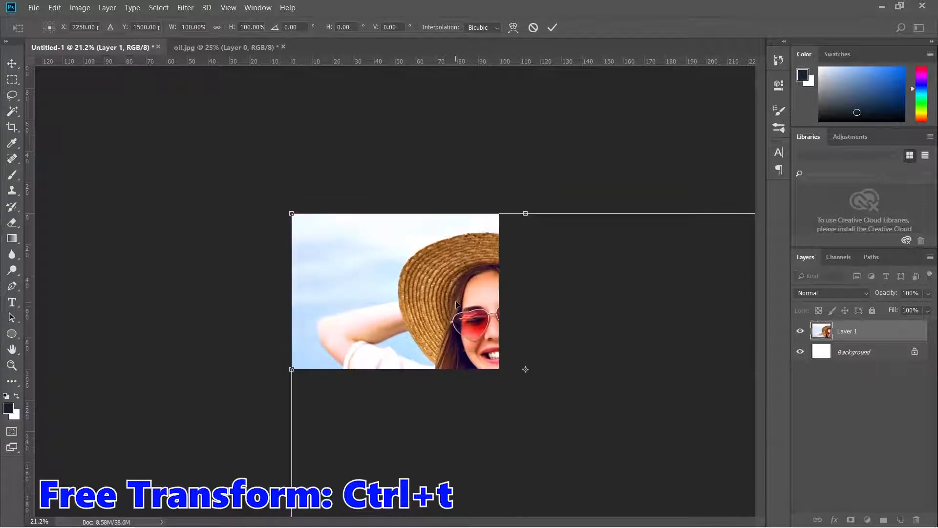
left_click_drag(292, 213, 415, 296)
left_click_drag(610, 380, 487, 301)
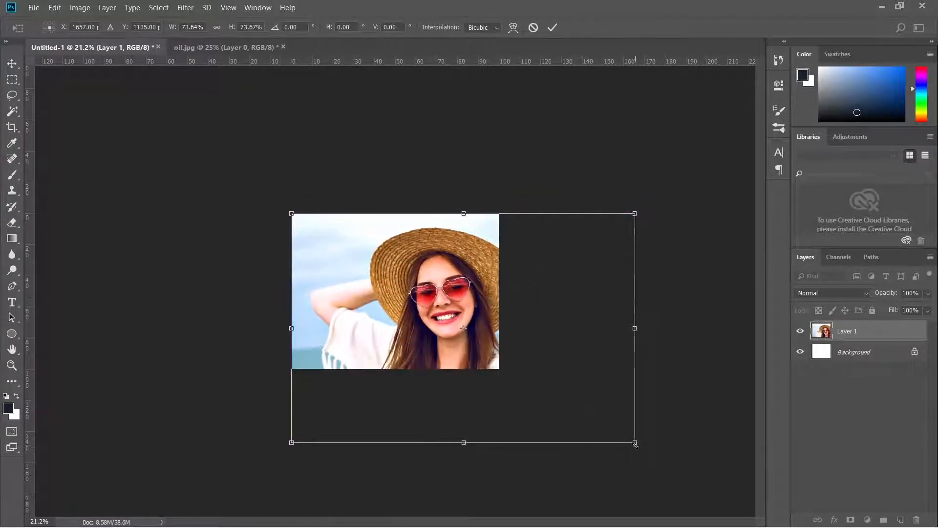
left_click_drag(635, 443, 522, 373)
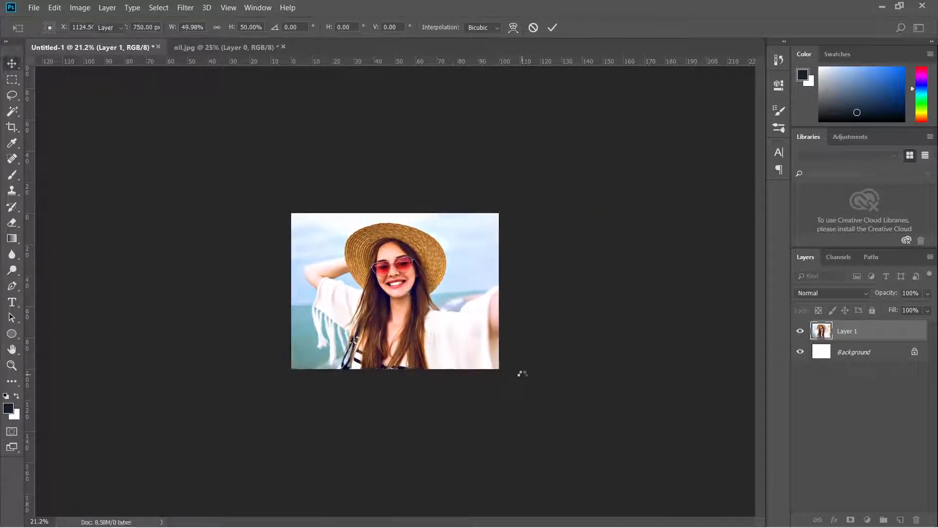
key("Return")
scroll(444, 353, "up", 4)
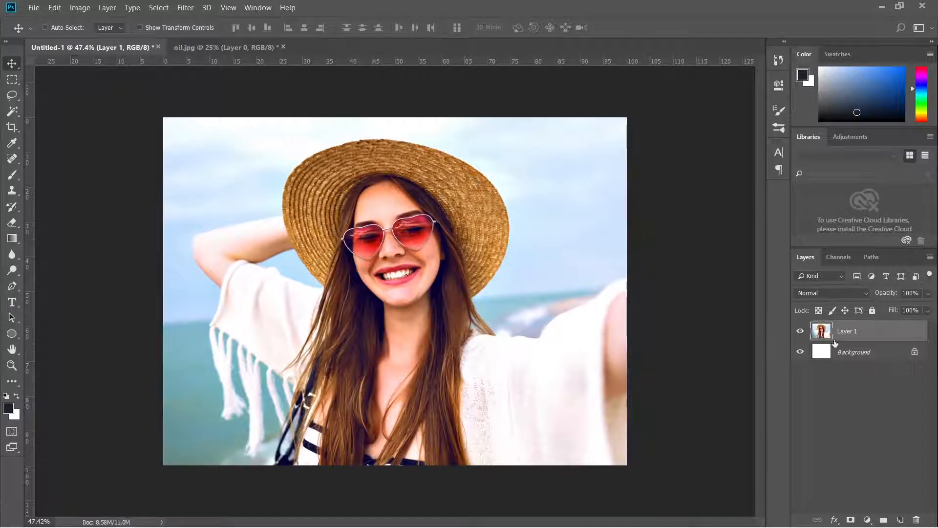
- Duplicate the photo layer and apply a Shadows/Highlights adjustment to the copy, brightening the shadows
key("ctrl+j")
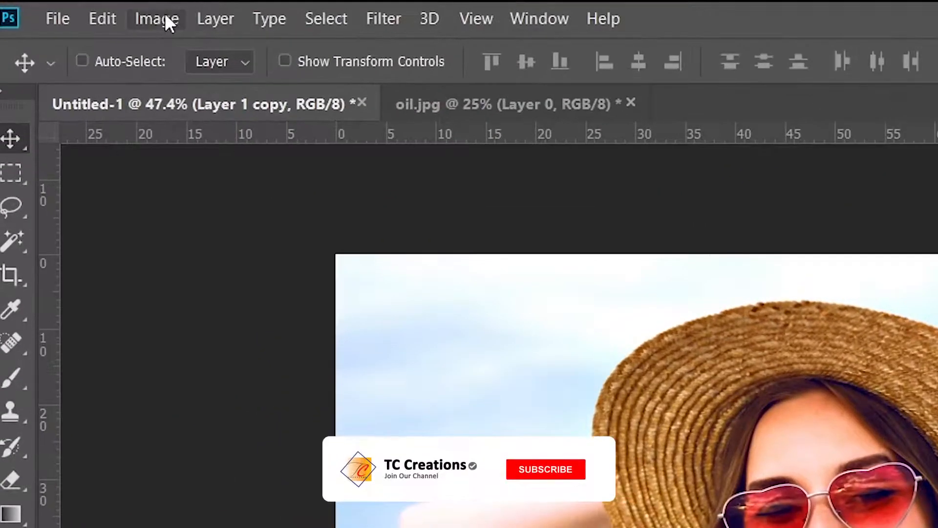
left_click(77, 8)
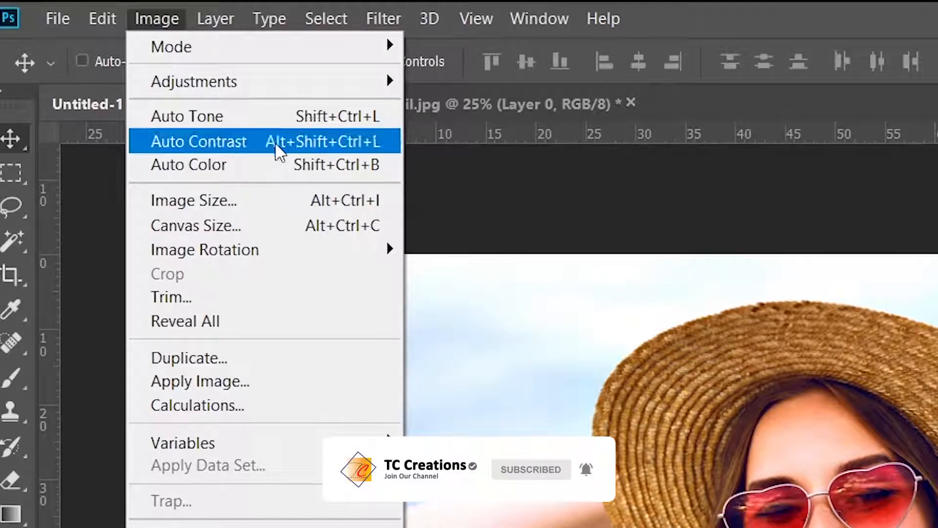
mouse_move(280, 91)
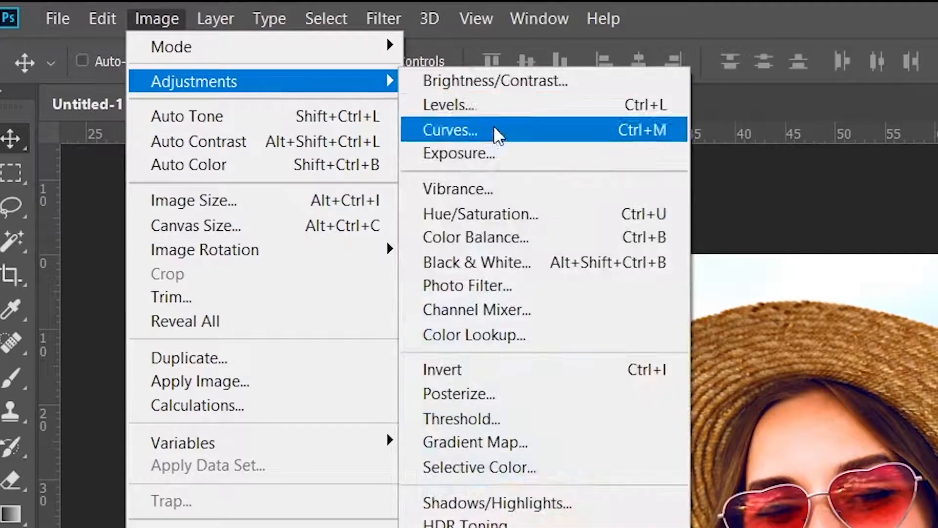
left_click(542, 502)
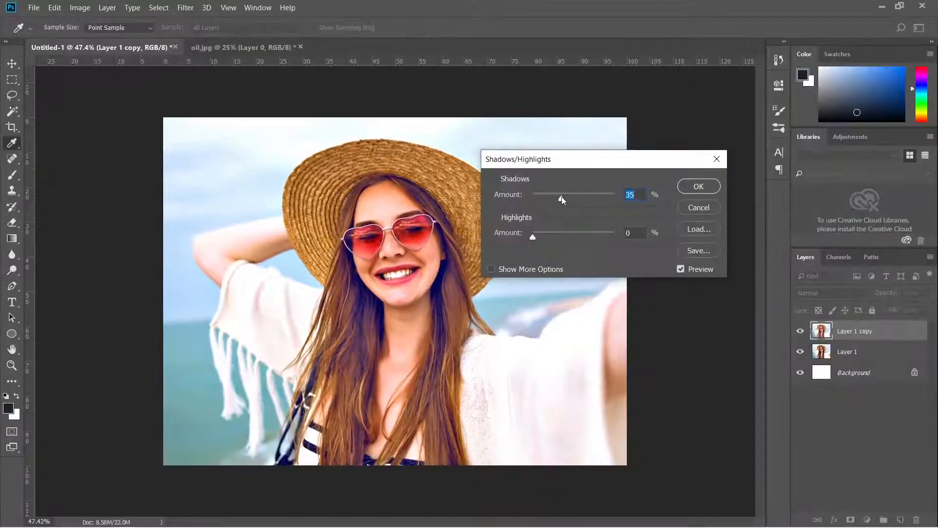
left_click_drag(593, 208, 600, 208)
left_click(699, 188)
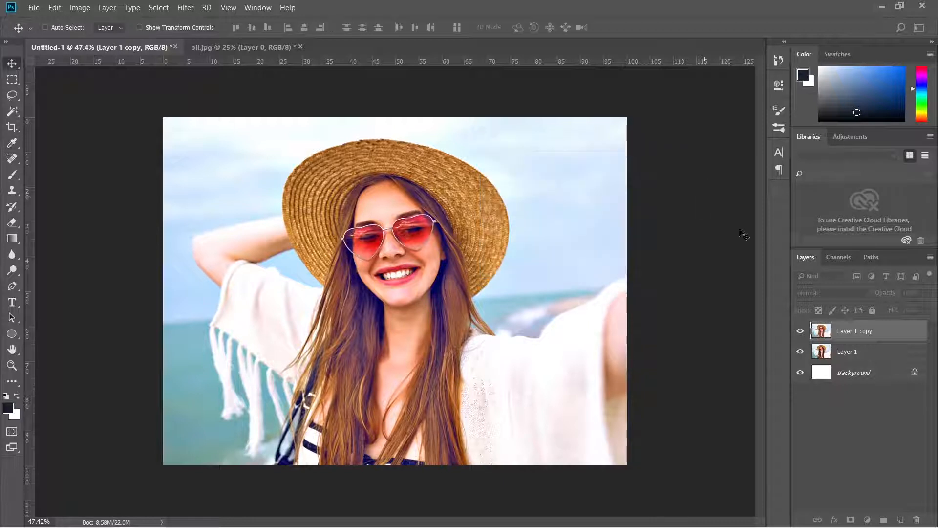
- Duplicate the adjusted layer and apply a High Pass filter with a 2.5 pixel radius to the duplicate
key("ctrl+j")
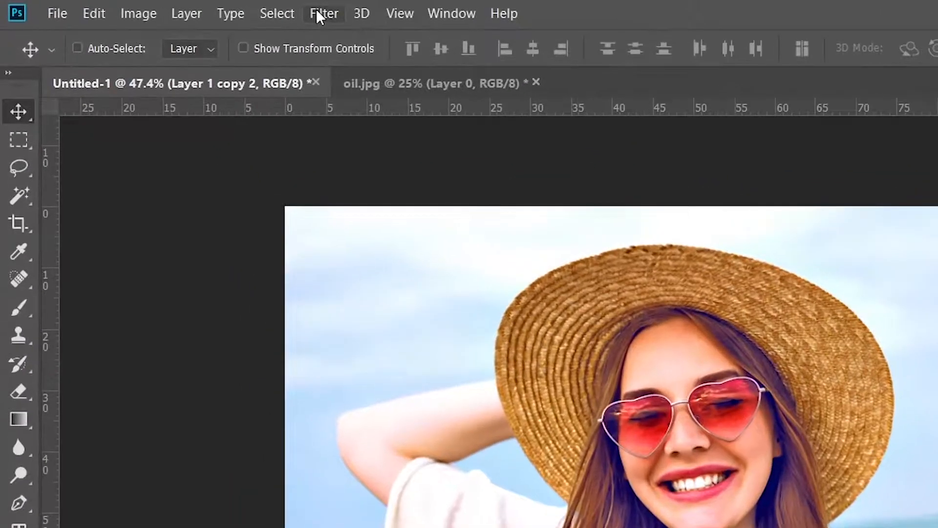
left_click(185, 8)
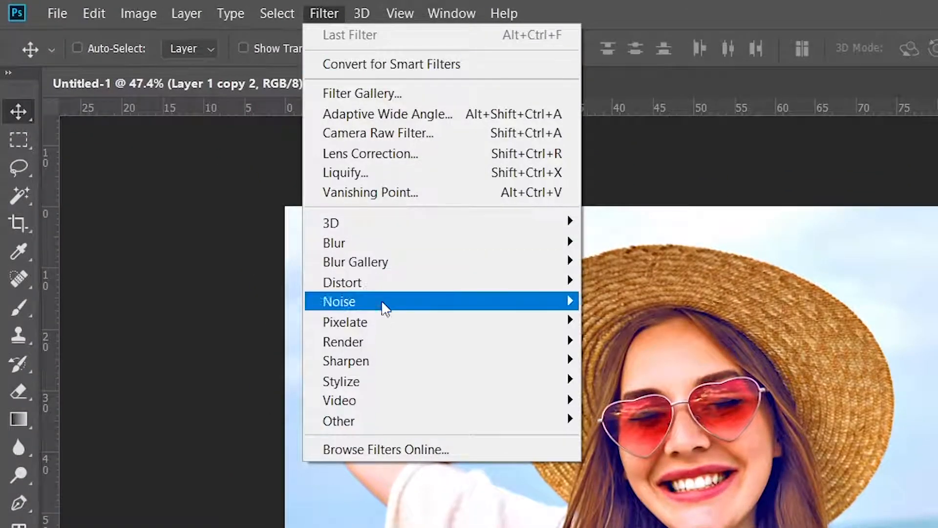
mouse_move(398, 413)
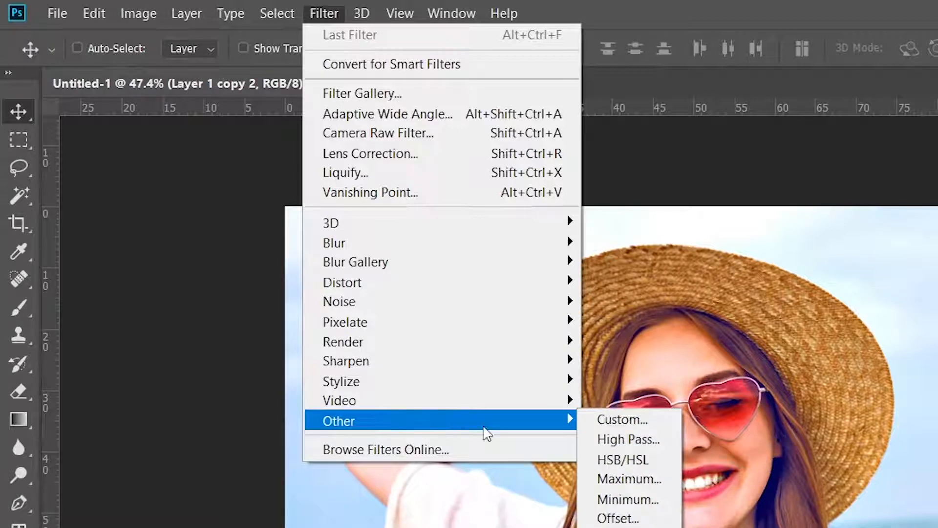
left_click(638, 444)
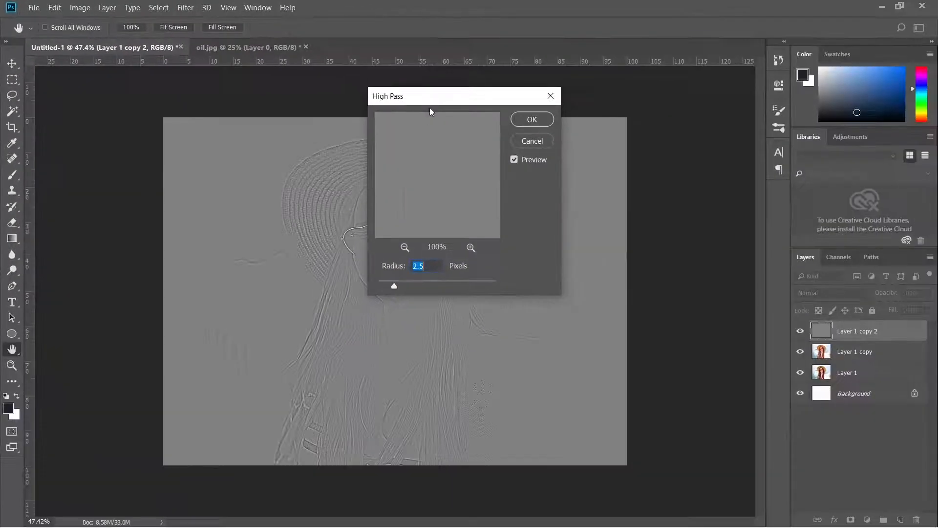
left_click_drag(430, 102, 560, 96)
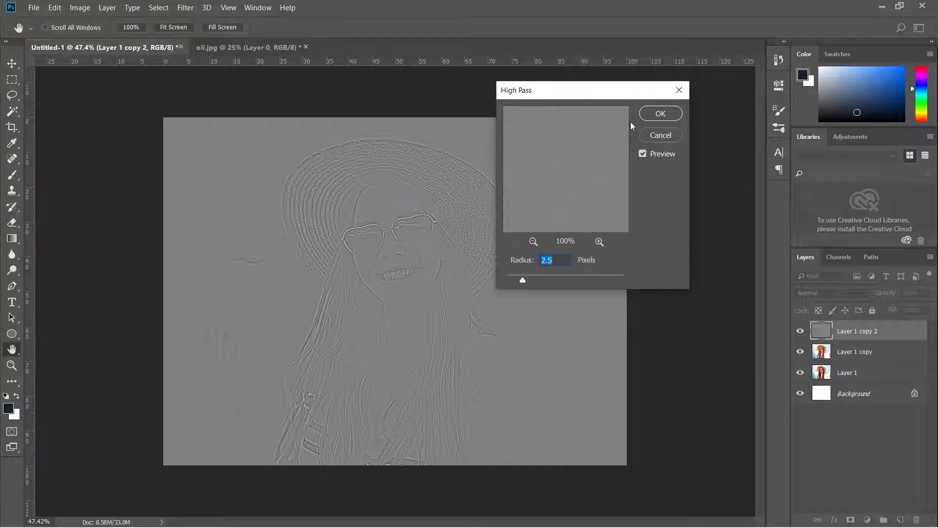
left_click(663, 115)
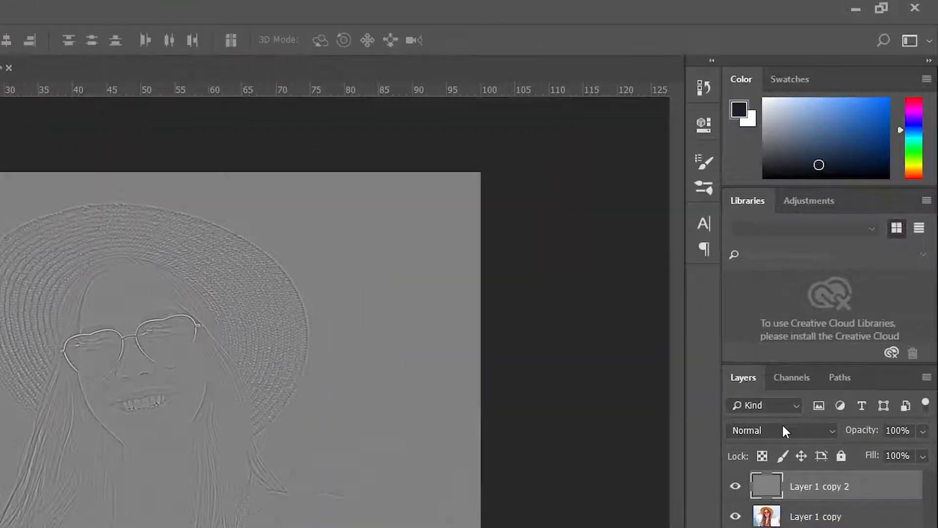
- Set the high-pass layer's blend mode to Overlay and stamp all visible layers into a new layer on top
left_click(783, 426)
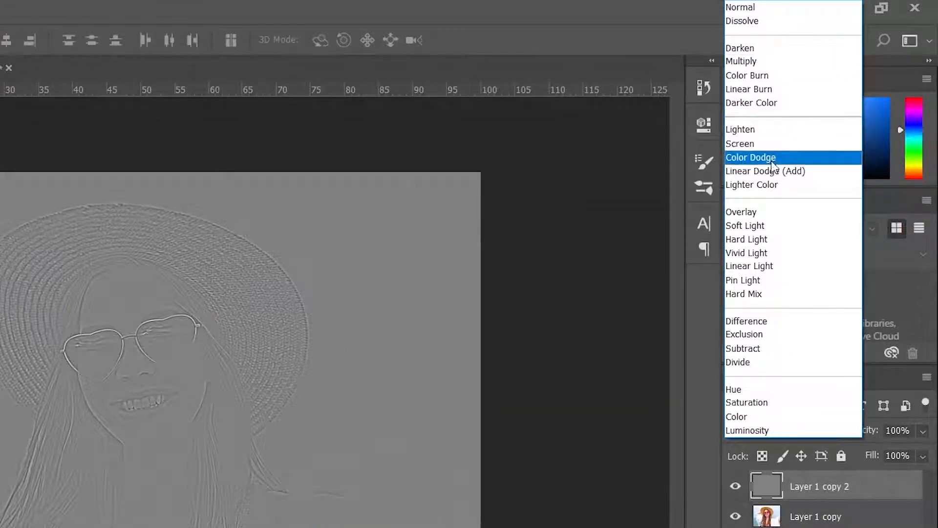
left_click(771, 211)
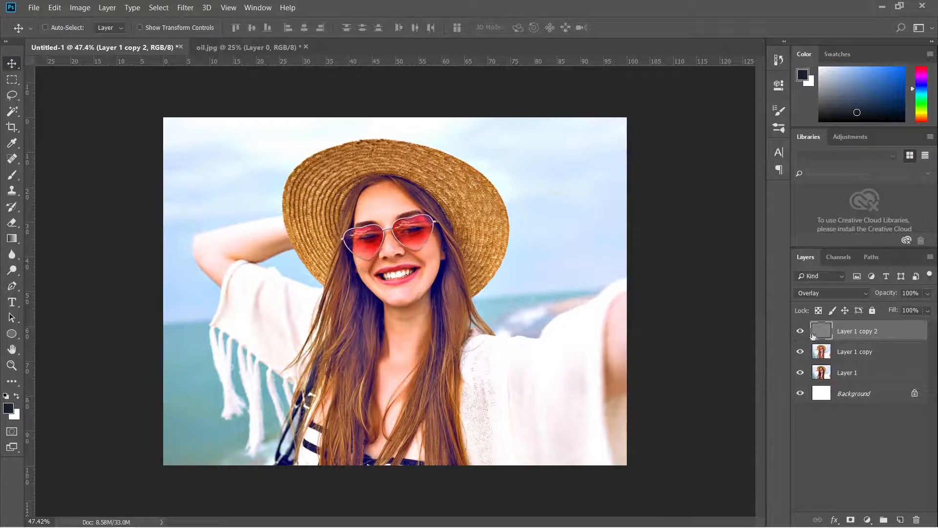
left_click(863, 351, "shift")
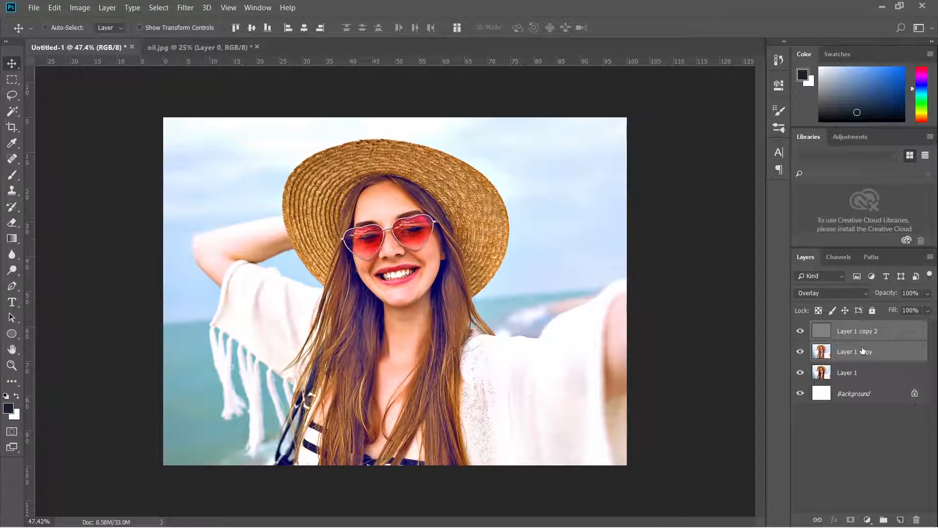
key("ctrl+shift+alt+e")
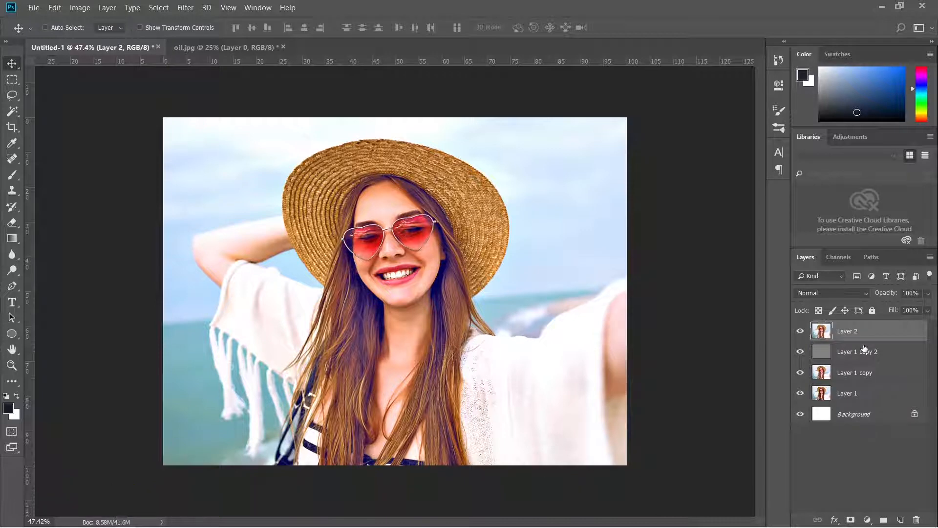
- Duplicate the stamped top layer and apply an Unsharp Mask to the copy with amount 147%, radius 2.4 pixels and threshold 0
key("ctrl+j")
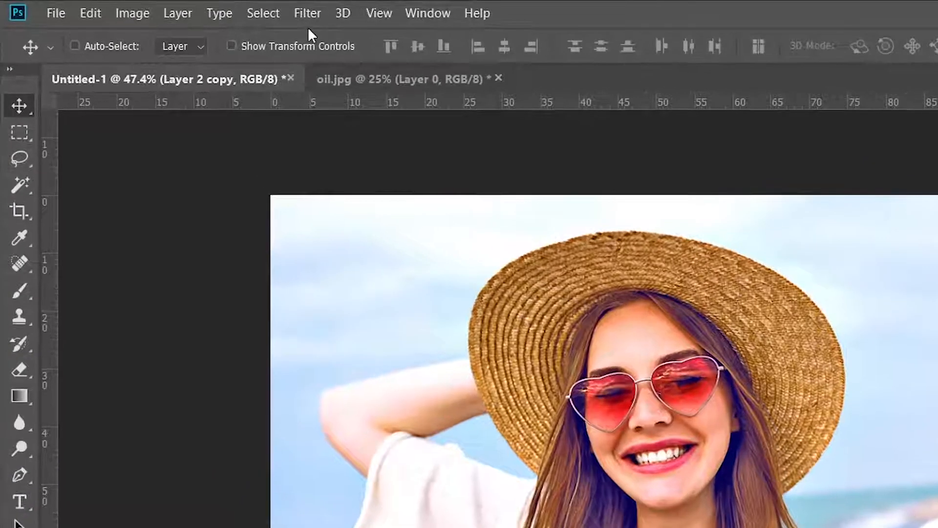
left_click(189, 8)
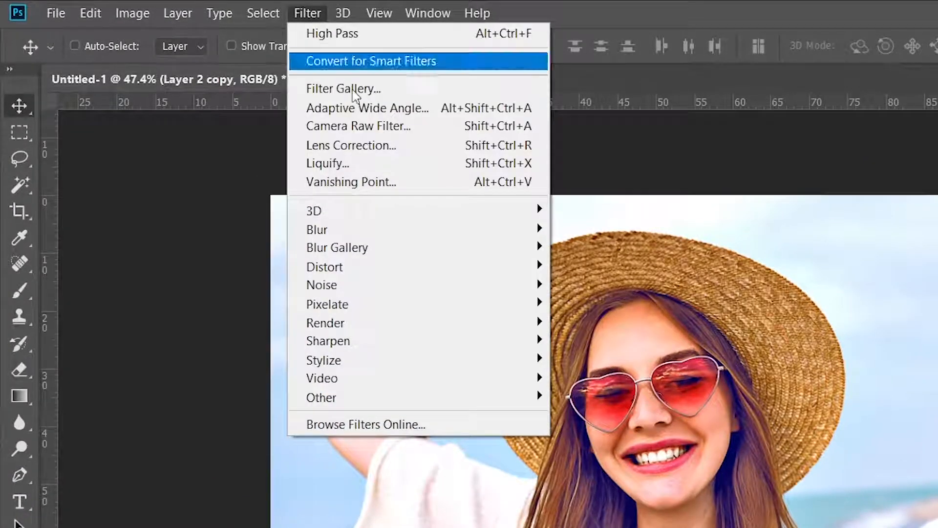
mouse_move(472, 348)
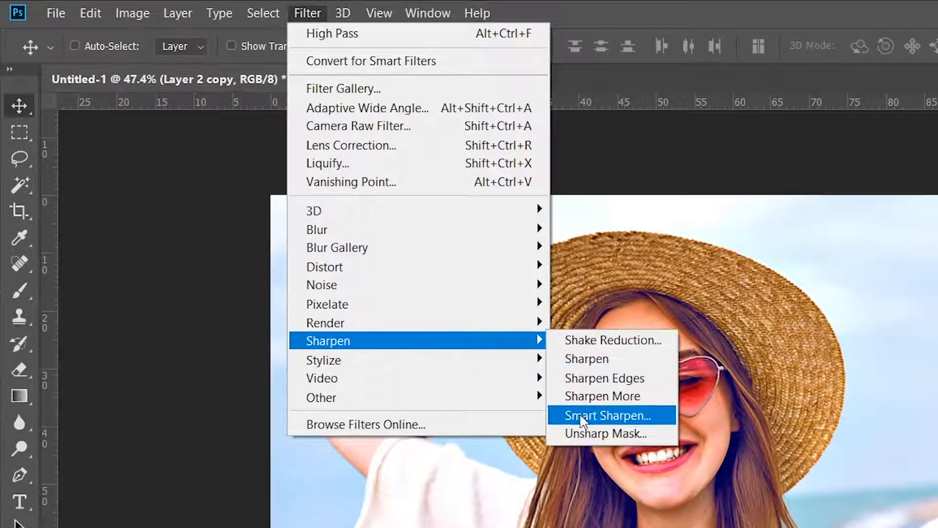
left_click(603, 433)
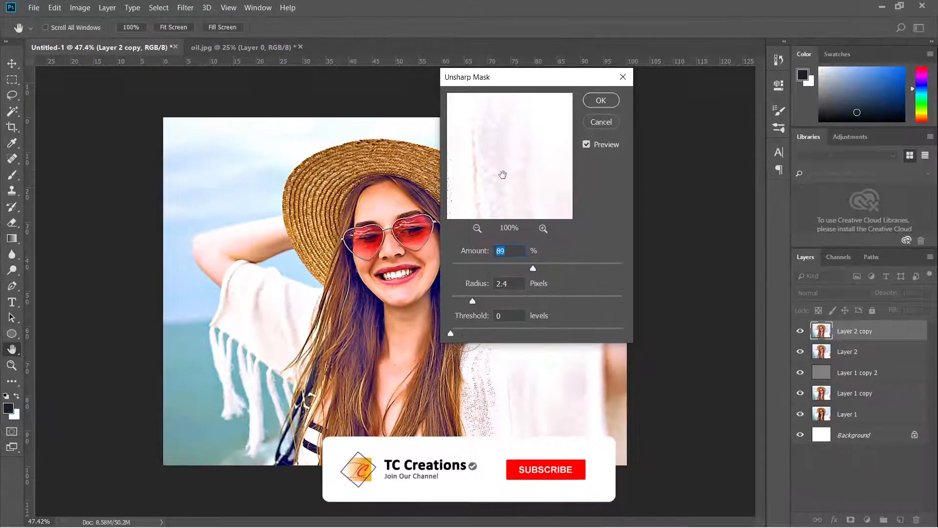
left_click(477, 228)
left_click_drag(521, 209, 500, 172)
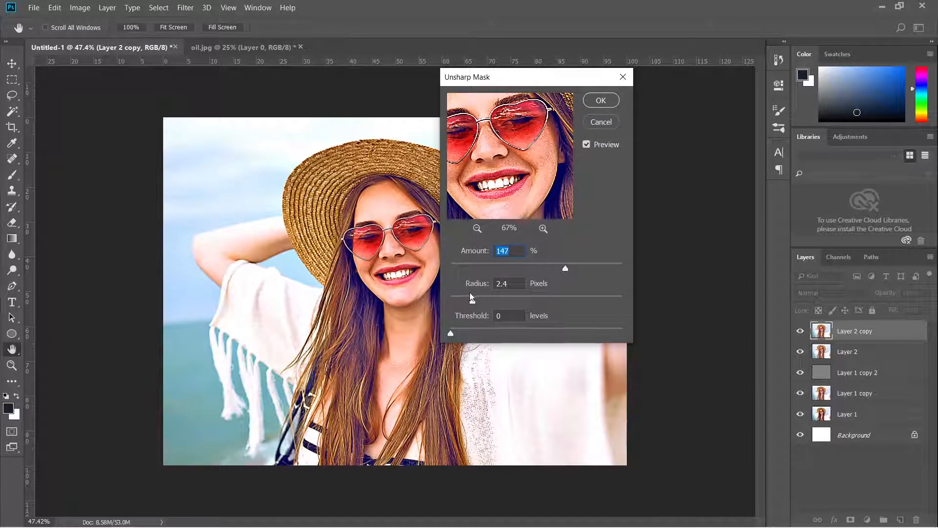
left_click_drag(478, 301, 473, 301)
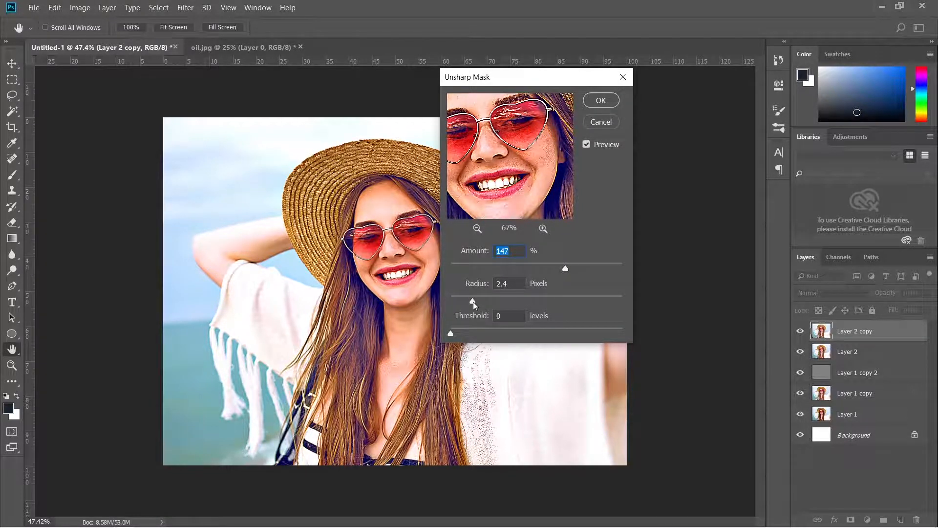
left_click(600, 100)
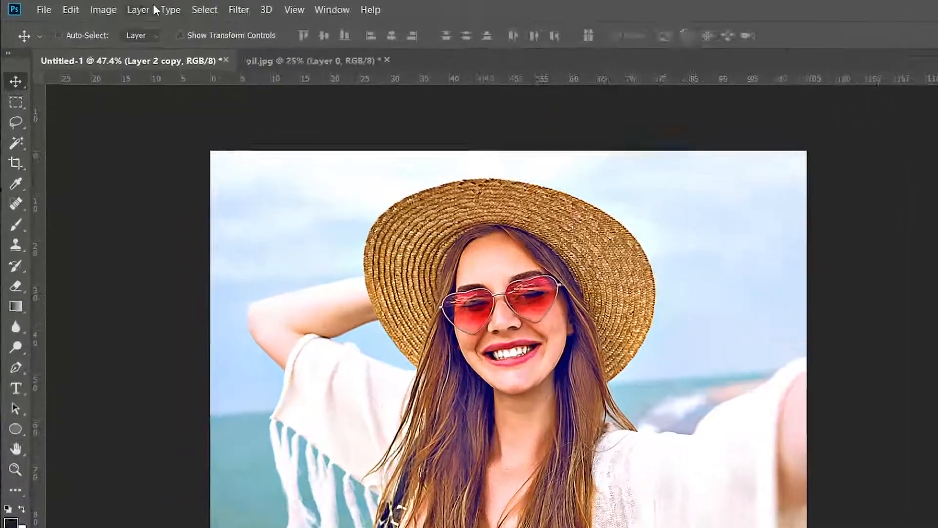
- Apply the Diffuse filter in Anisotropic mode to the sharpened top layer
left_click(158, 7)
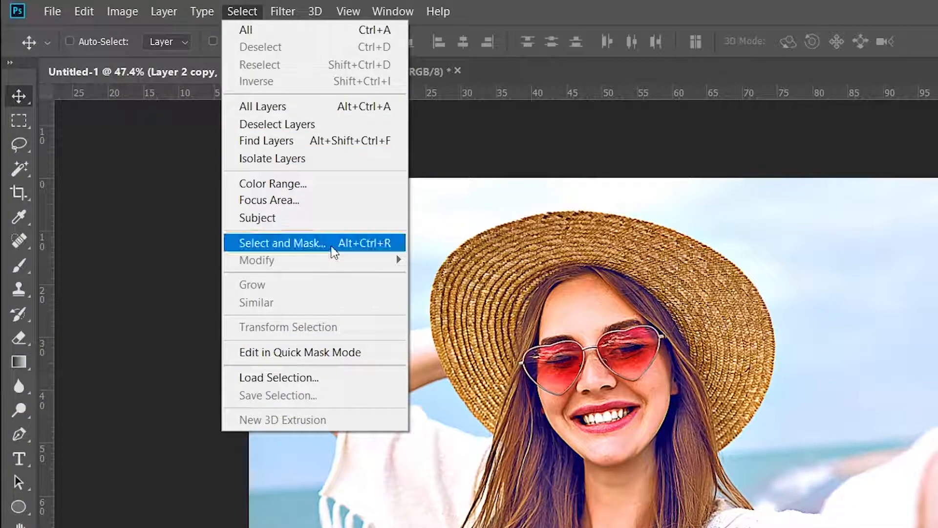
mouse_move(285, 17)
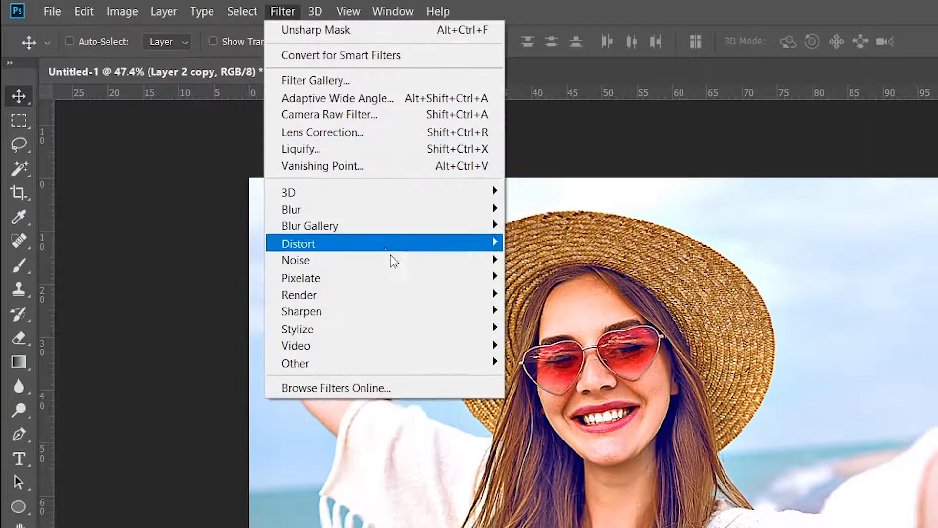
mouse_move(436, 330)
left_click(532, 329)
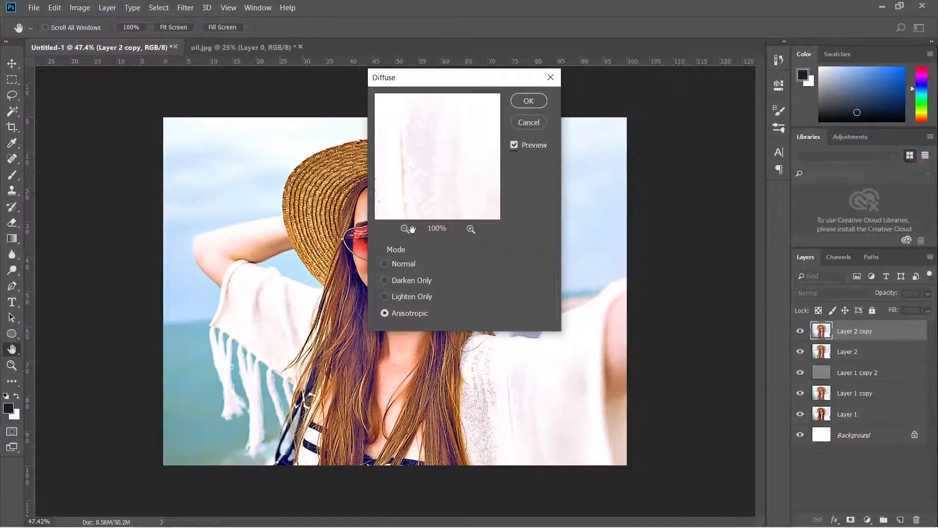
left_click(406, 229)
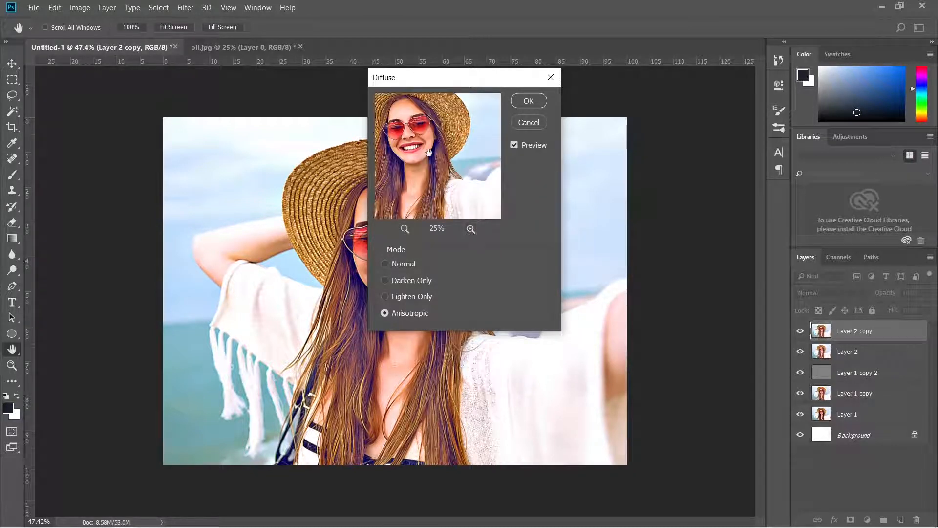
left_click_drag(428, 152, 438, 165)
left_click(529, 101)
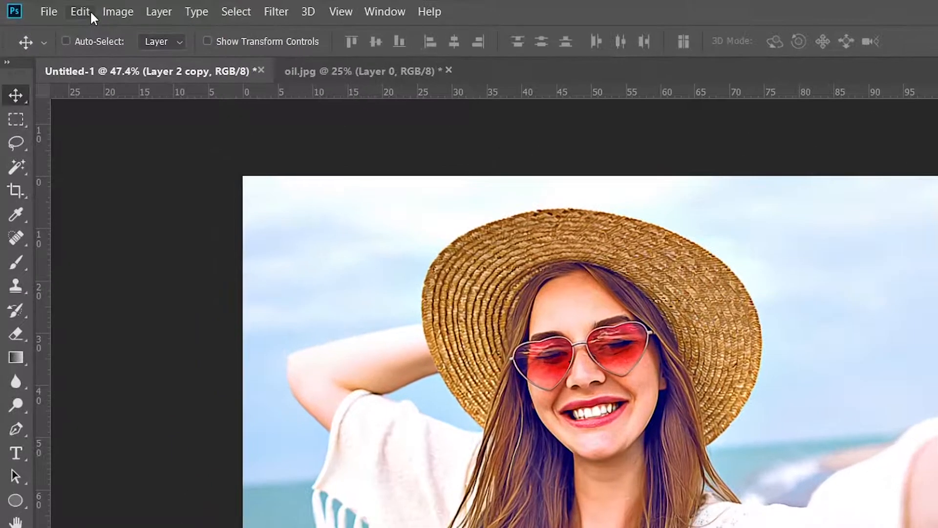
- Rotate the whole image 90° clockwise from its upright position and reapply the Diffuse filter to the top layer
left_click(78, 7)
mouse_move(220, 176)
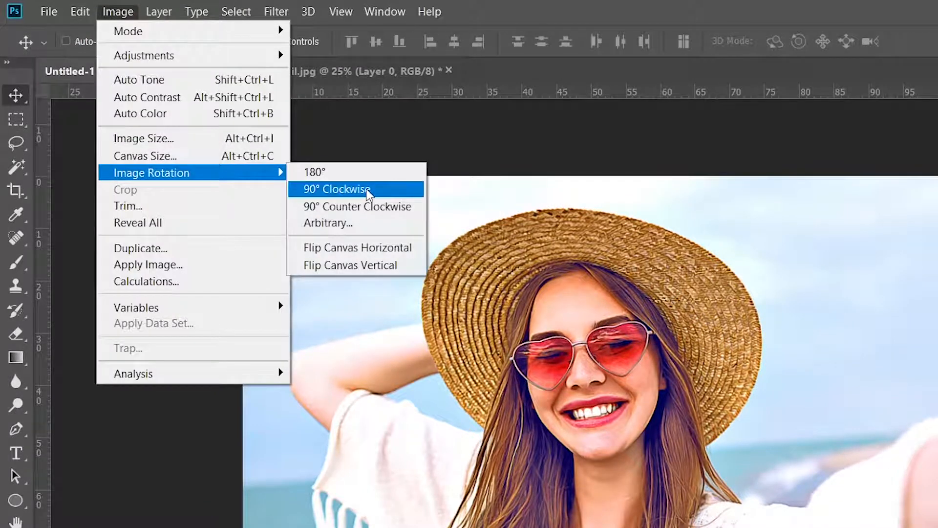
left_click(364, 190)
left_click(282, 13)
left_click(299, 29)
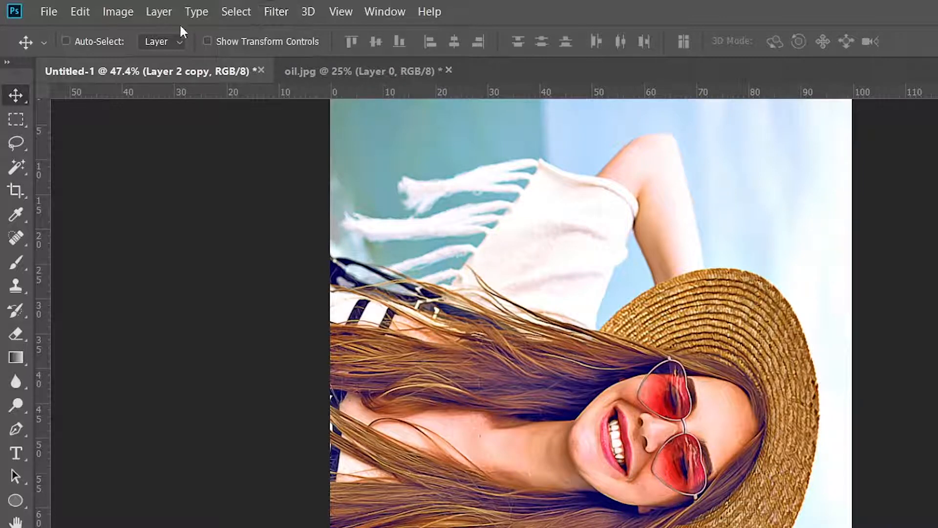
- Rotate the image another 90° clockwise so the portrait is upside down, and repeat the Diffuse filter
left_click(122, 12)
mouse_move(203, 172)
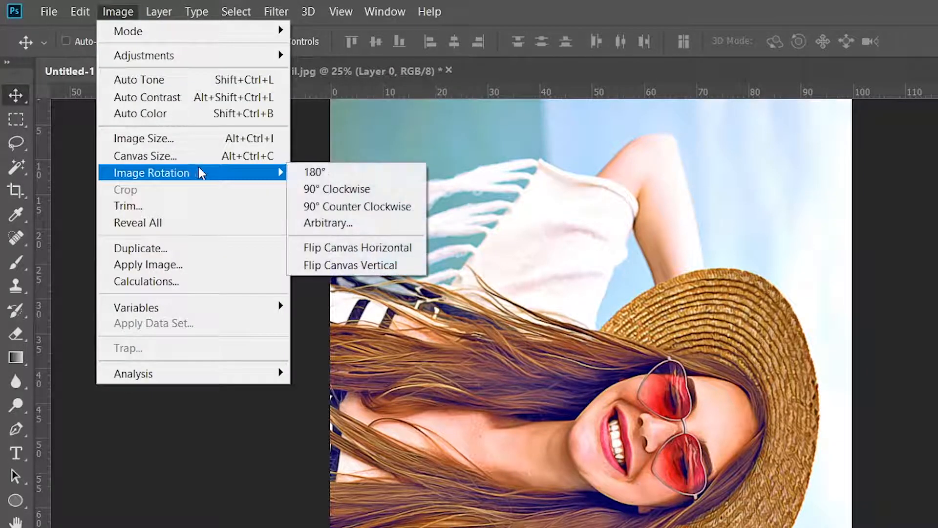
left_click(324, 188)
left_click(283, 7)
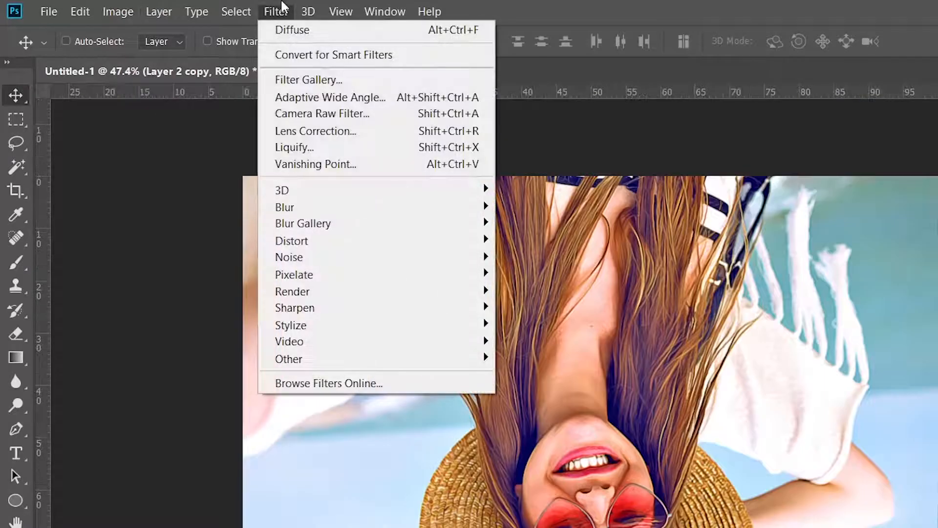
left_click(299, 29)
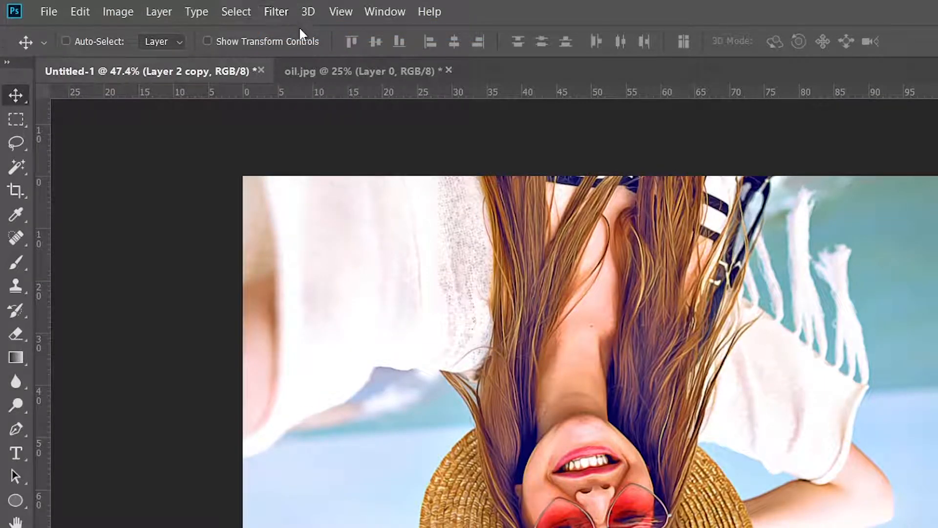
- Turn the upside-down image a further 90° clockwise and run the Diffuse filter on the top layer again
left_click(111, 12)
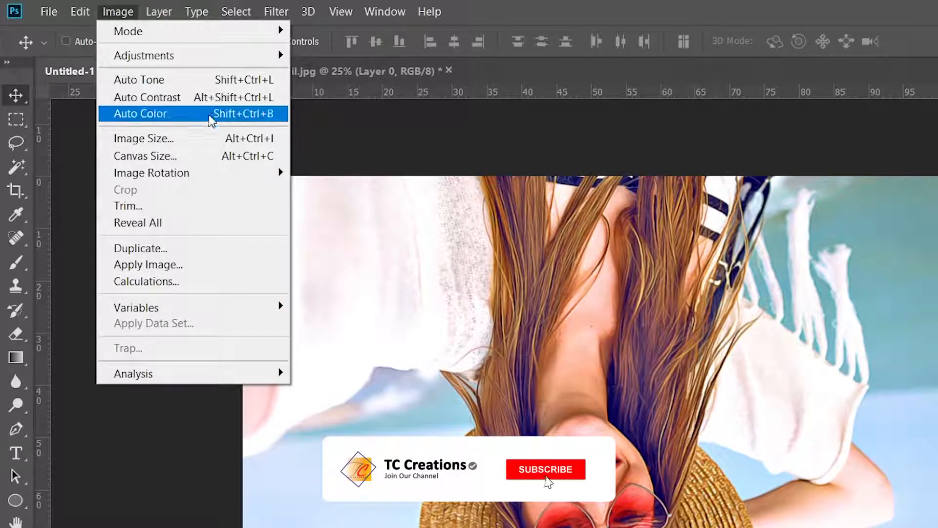
mouse_move(241, 175)
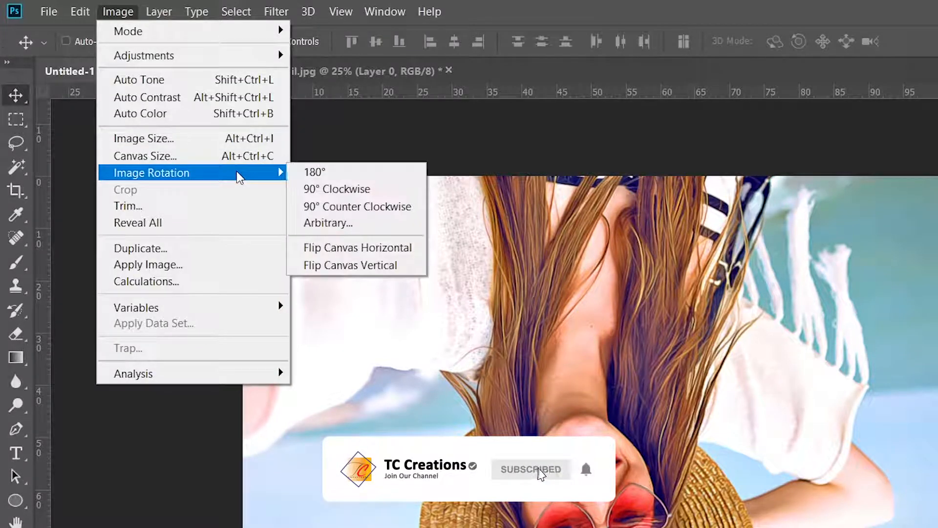
left_click(327, 190)
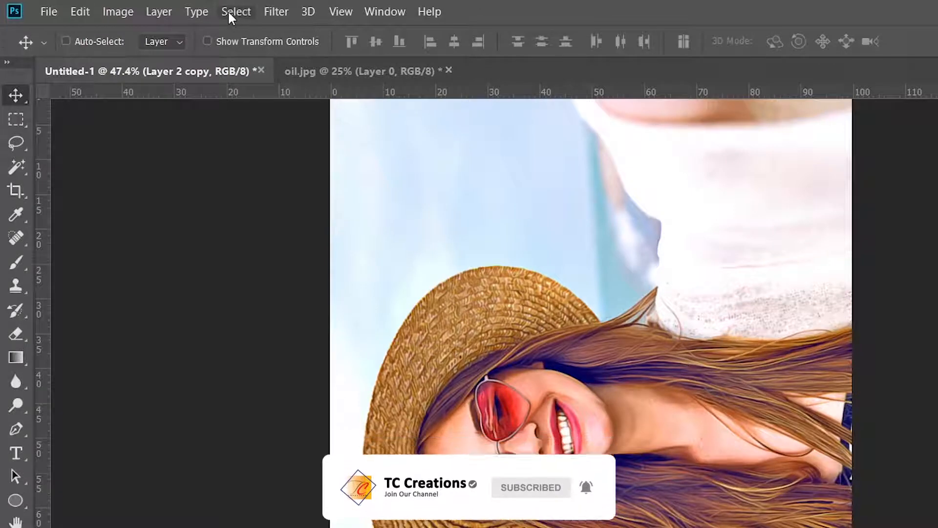
left_click(267, 12)
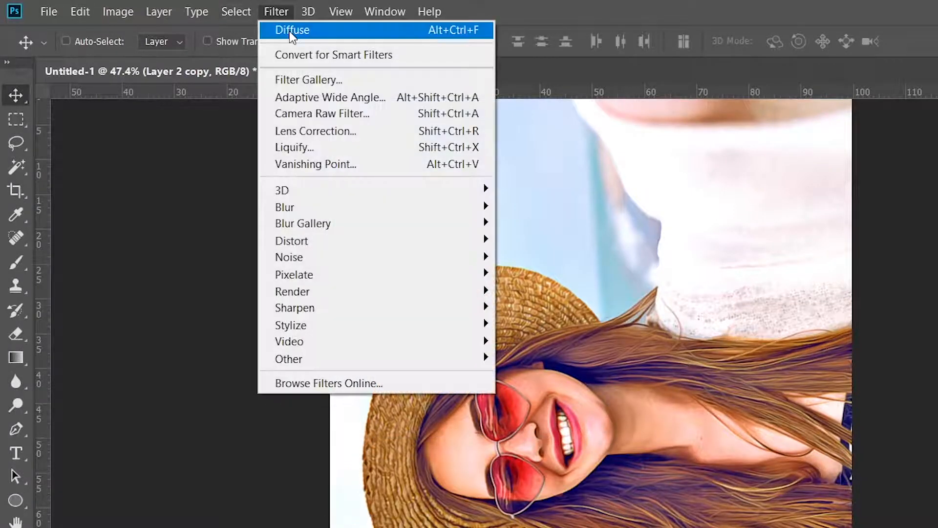
left_click(289, 30)
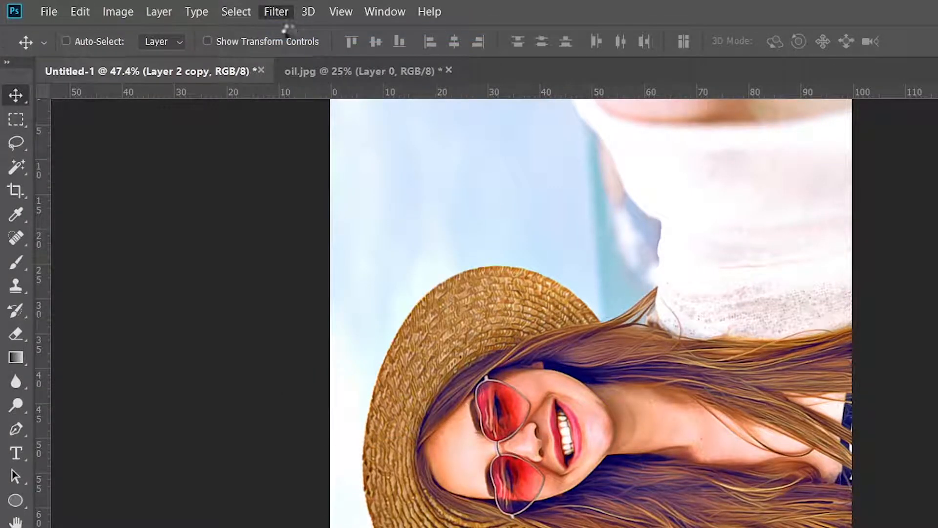
- Return the sideways image to upright with a 90° clockwise rotation and apply the Diffuse filter once more
left_click(120, 12)
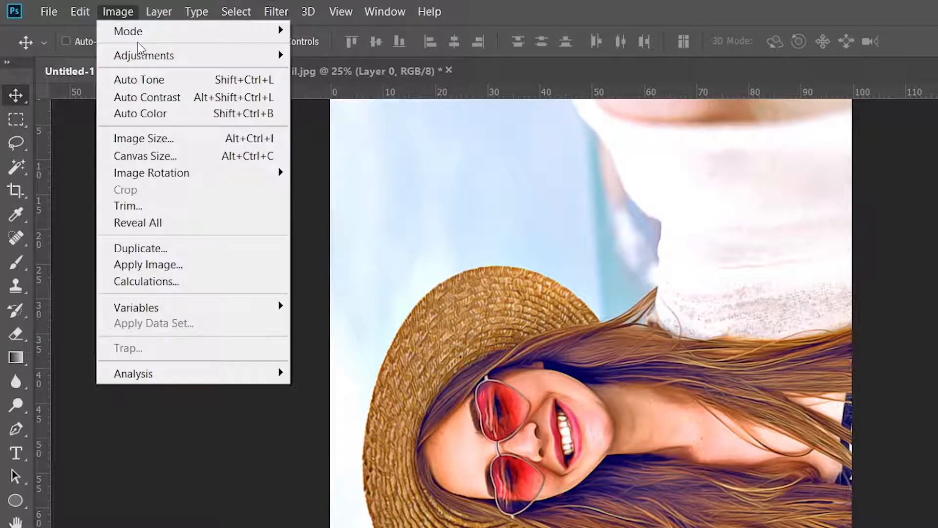
mouse_move(242, 179)
left_click(316, 176)
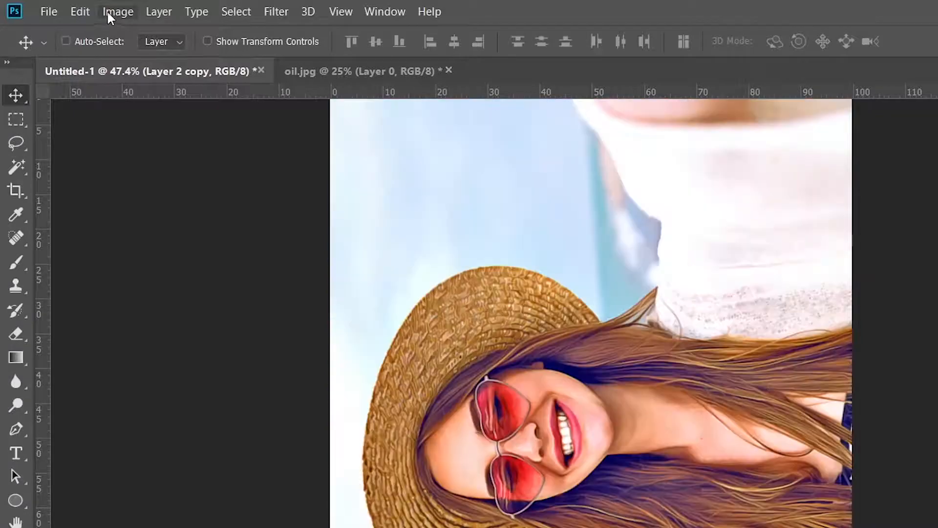
left_click(106, 11)
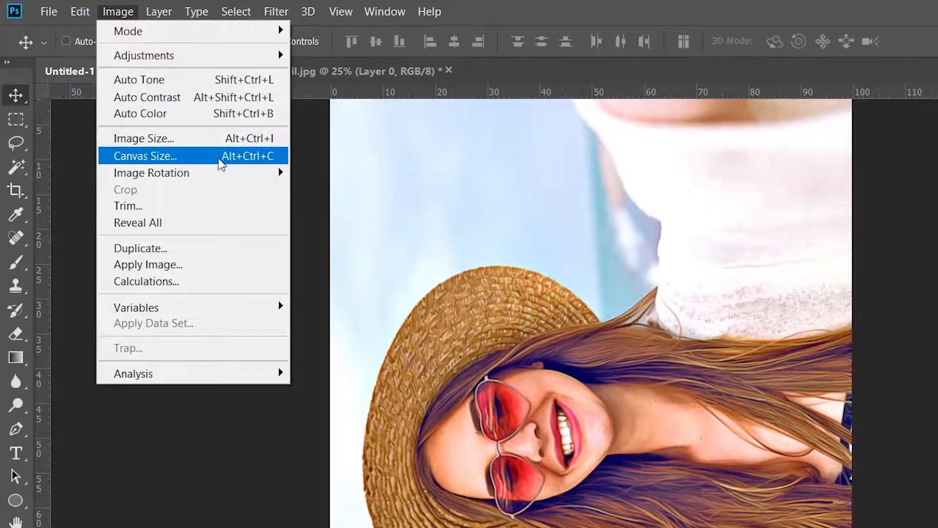
mouse_move(254, 173)
left_click(320, 189)
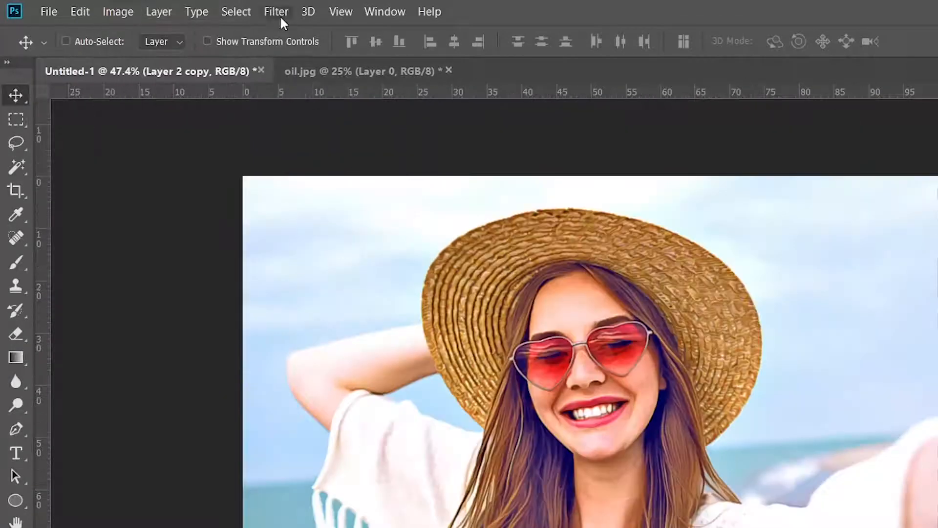
left_click(276, 12)
left_click(298, 30)
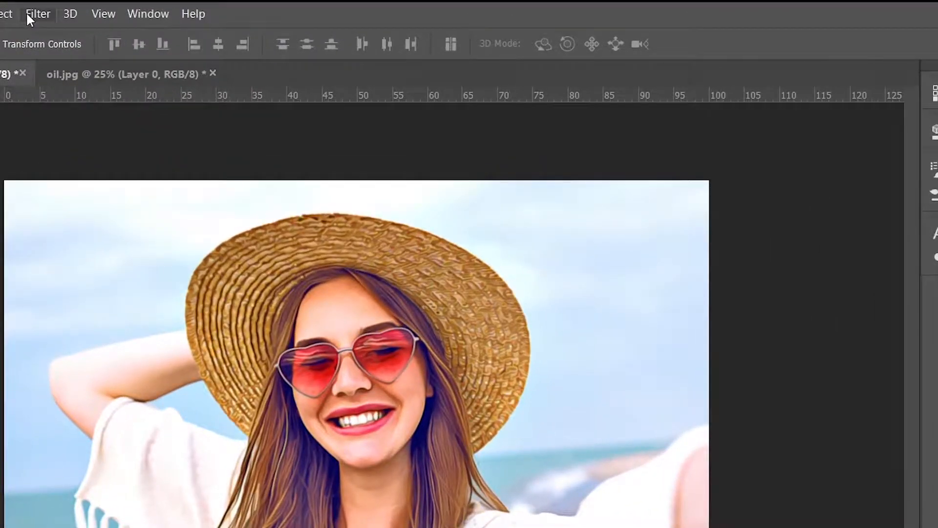
- Apply Reduce Noise to the top layer with strength 10, preserve details 46%, and reduce color noise and sharpen details at 100%
left_click(182, 8)
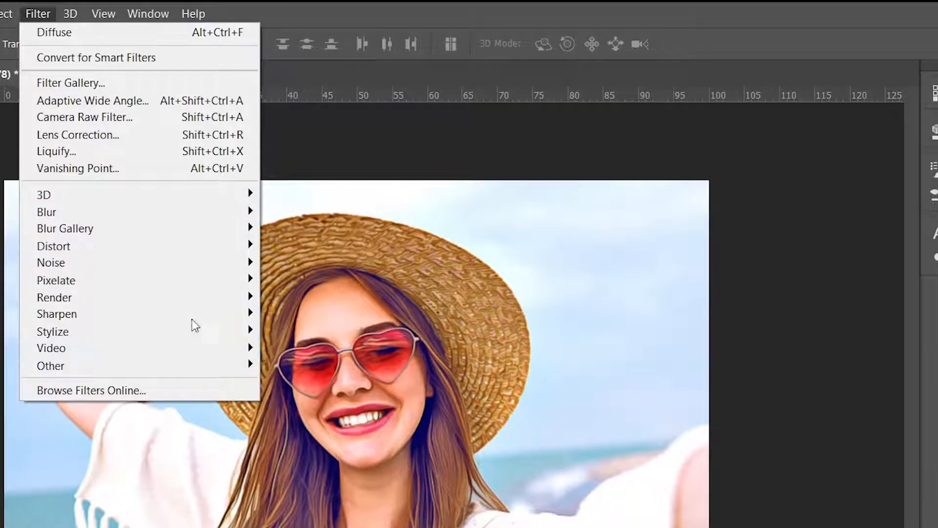
mouse_move(100, 287)
mouse_move(163, 266)
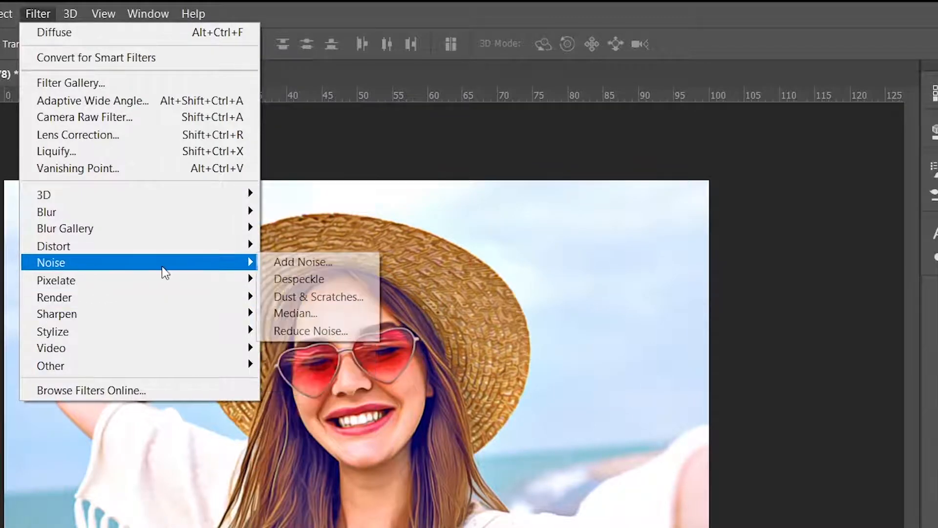
left_click(310, 328)
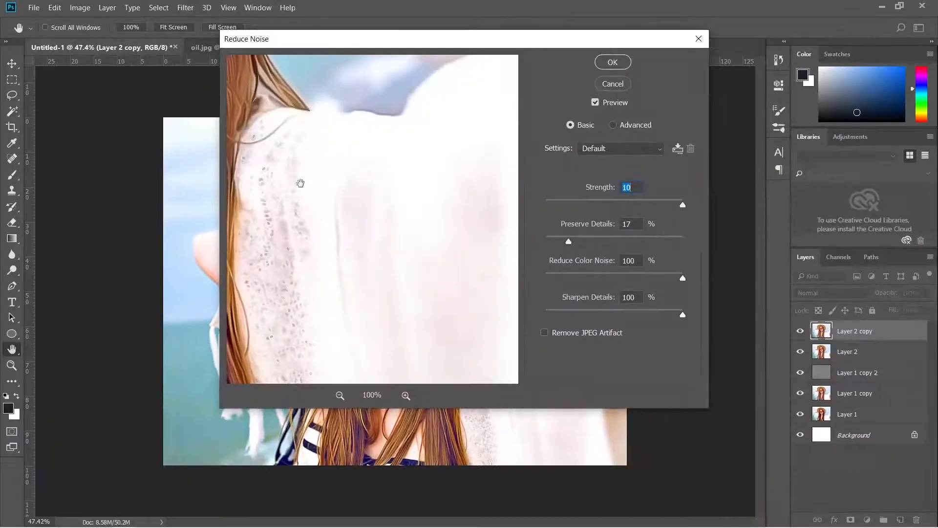
left_click_drag(300, 182, 484, 361)
left_click_drag(331, 163, 441, 264)
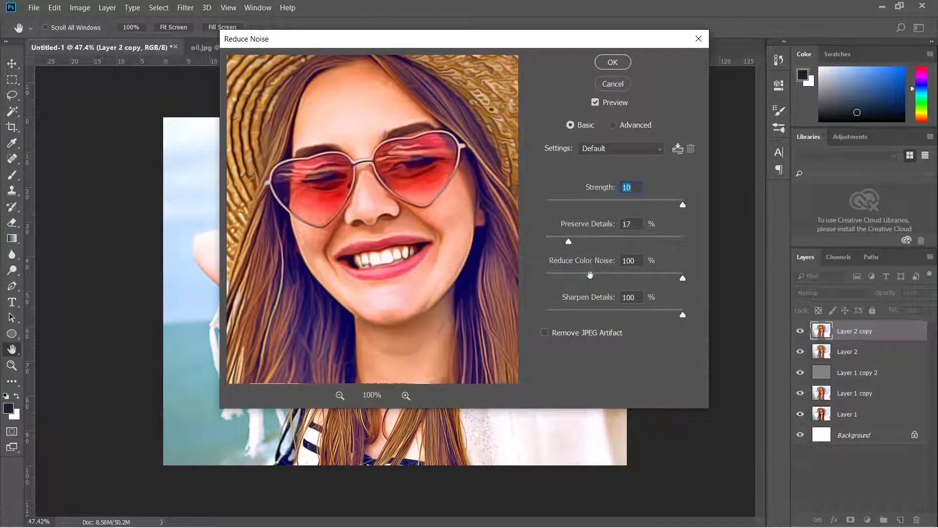
left_click_drag(568, 237, 611, 237)
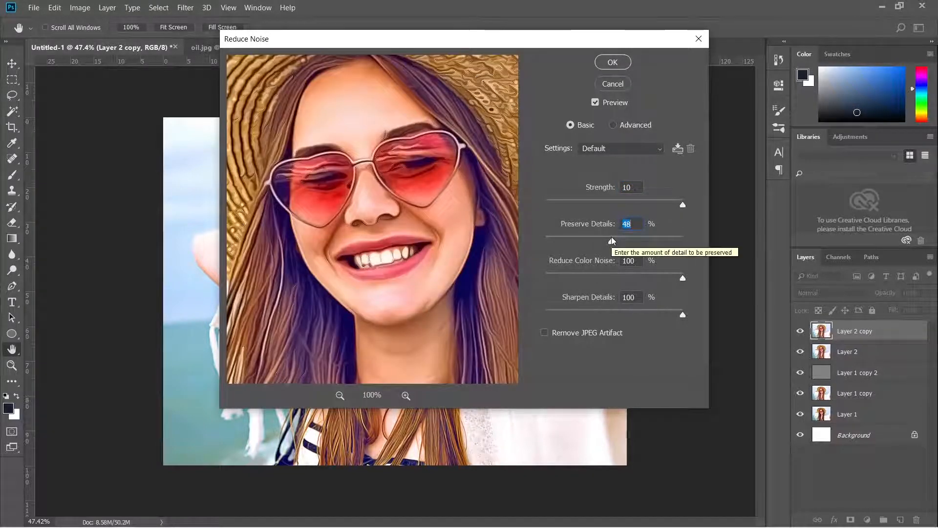
left_click_drag(612, 237, 608, 237)
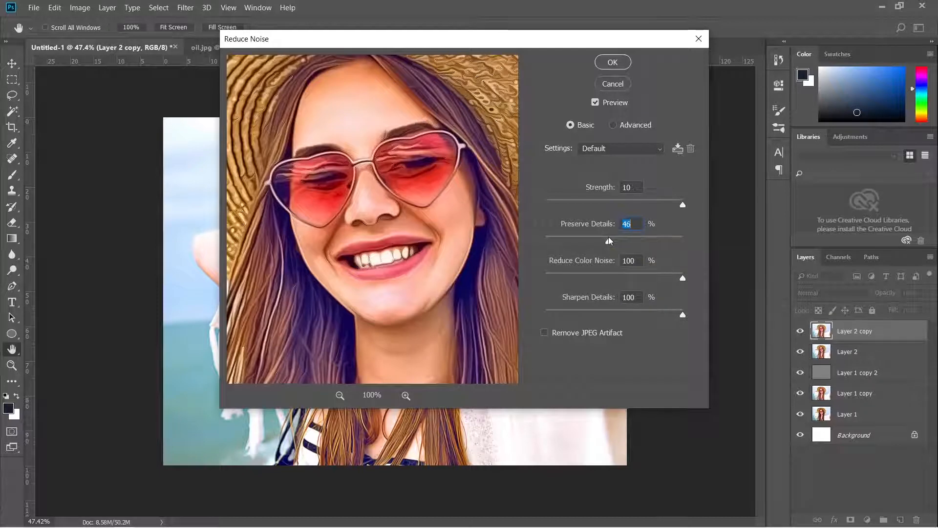
left_click(610, 63)
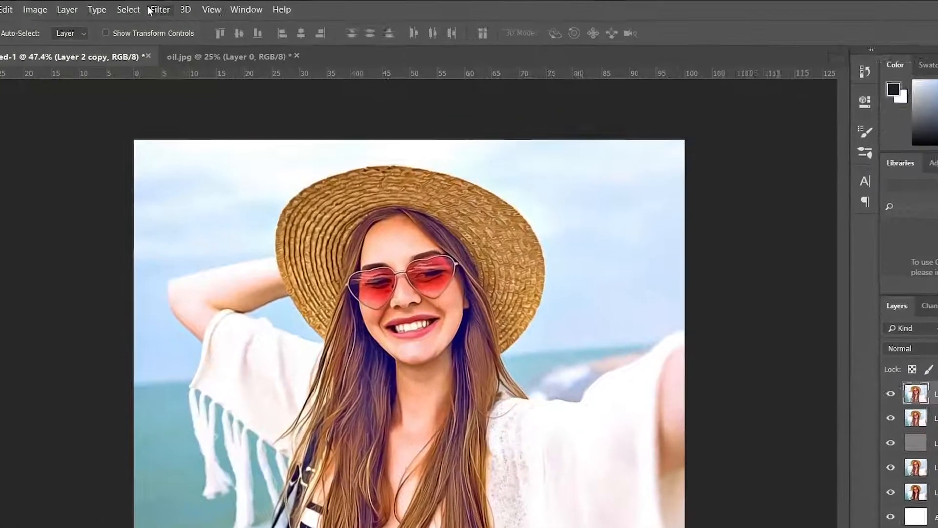
- Sharpen the top layer with Unsharp Mask, checking the face in the preview and slightly lowering the amount and radius
left_click(185, 7)
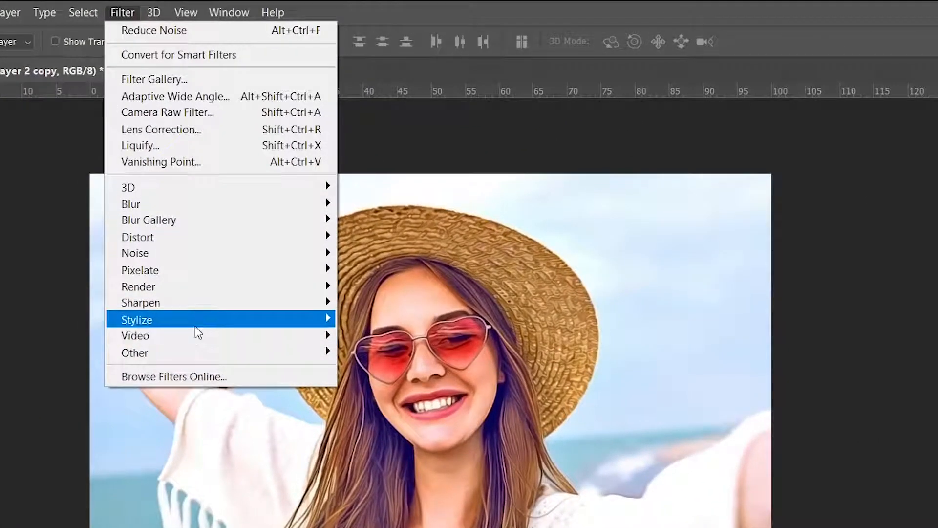
mouse_move(220, 305)
left_click(403, 385)
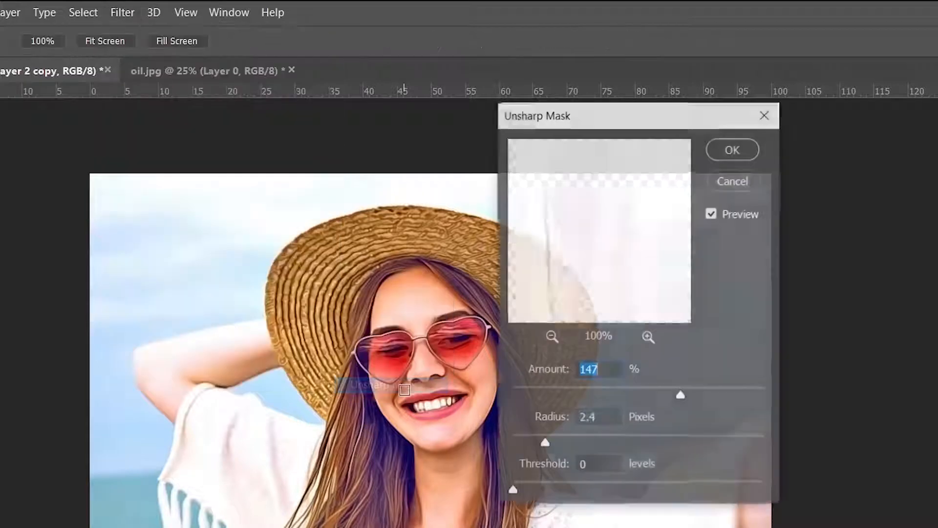
left_click_drag(572, 249, 671, 300)
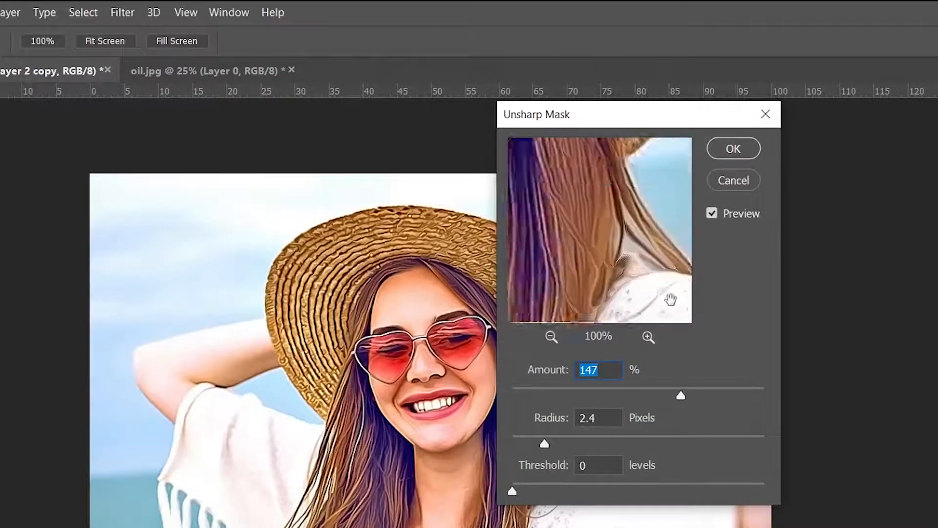
left_click_drag(563, 201, 708, 342)
left_click_drag(618, 228, 662, 362)
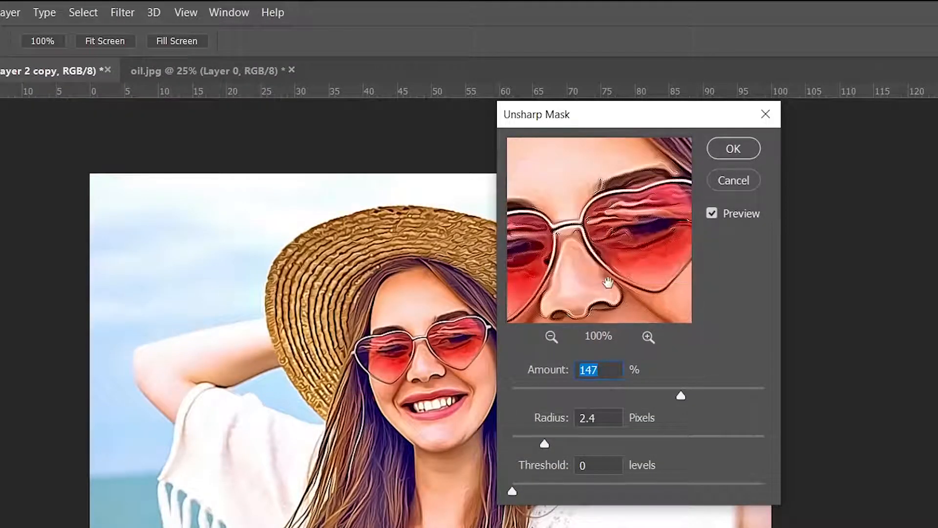
left_click_drag(608, 282, 617, 229)
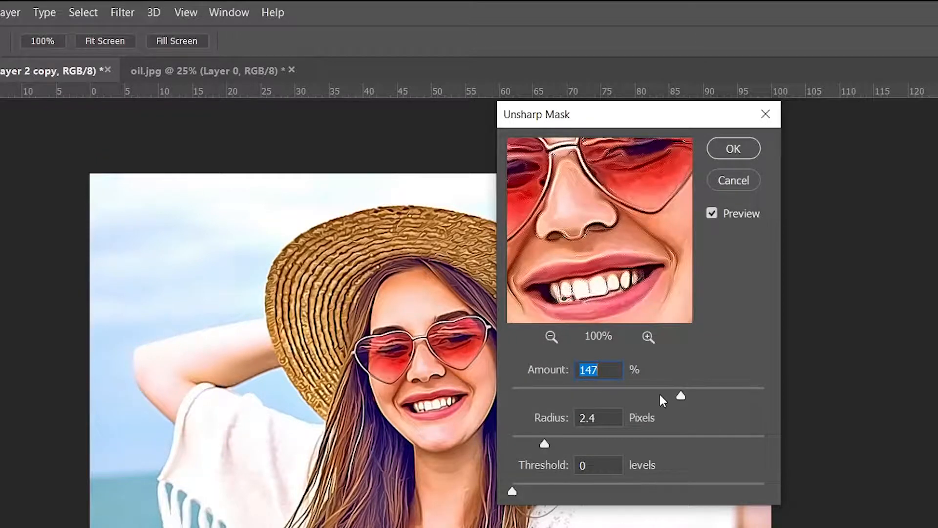
mouse_move(680, 395)
left_mouse_down()
mouse_move(642, 393)
mouse_move(699, 394)
mouse_move(666, 395)
left_mouse_up()
mouse_move(545, 444)
left_mouse_down()
mouse_move(525, 444)
mouse_move(542, 442)
left_mouse_up()
left_click(718, 148)
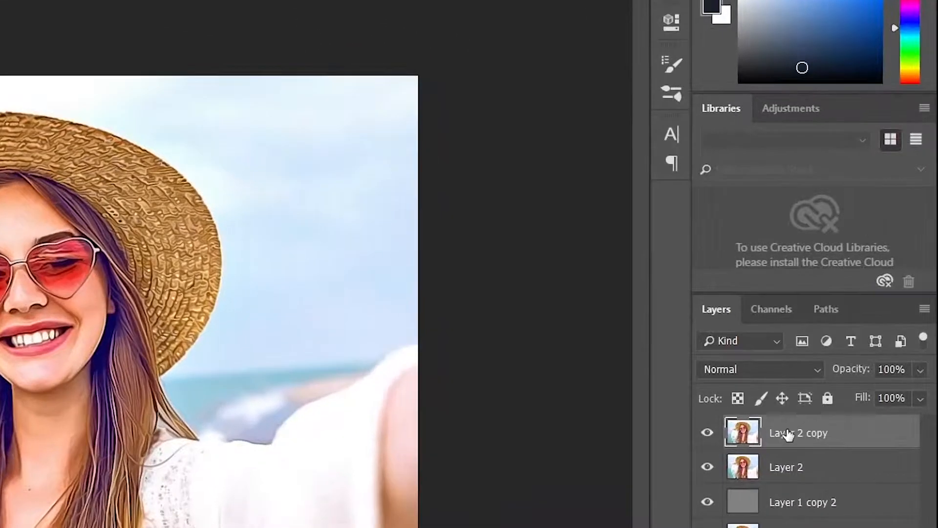
- Duplicate Layer 2 copy as Layer 2 copy 2 and convert the duplicate to a smart object
right_click(847, 328)
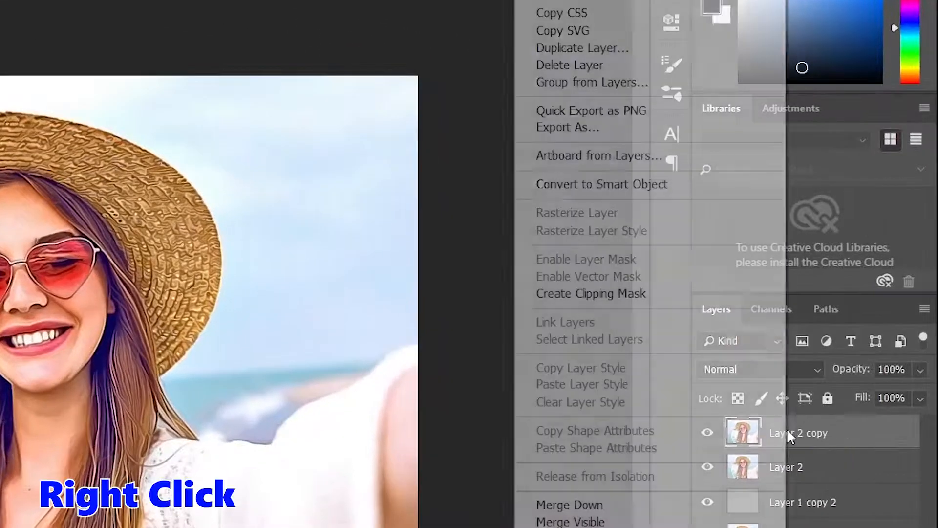
left_click(621, 48)
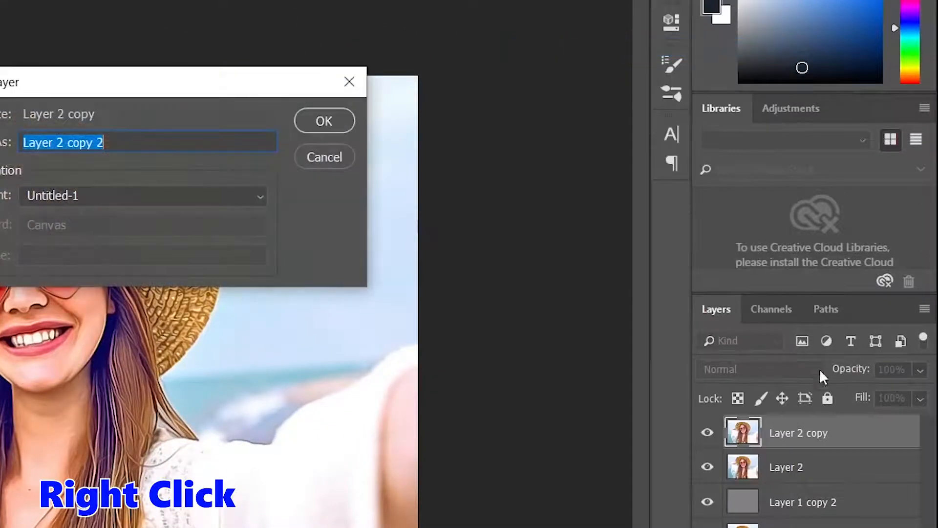
left_click(324, 120)
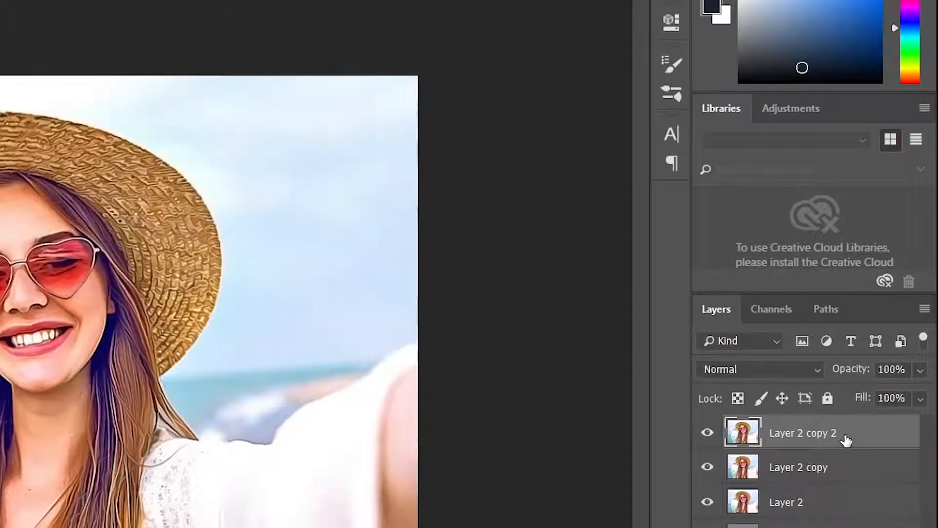
right_click(847, 440)
left_click(642, 188)
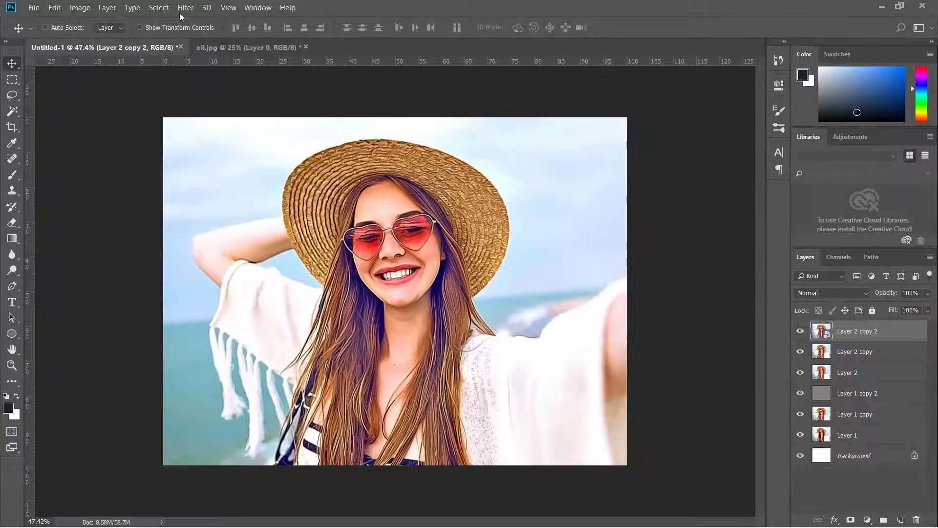
- In the Camera Raw Filter, set contrast to +56, vibrance to +33, saturation to +21 and temperature to -8
left_click(180, 12)
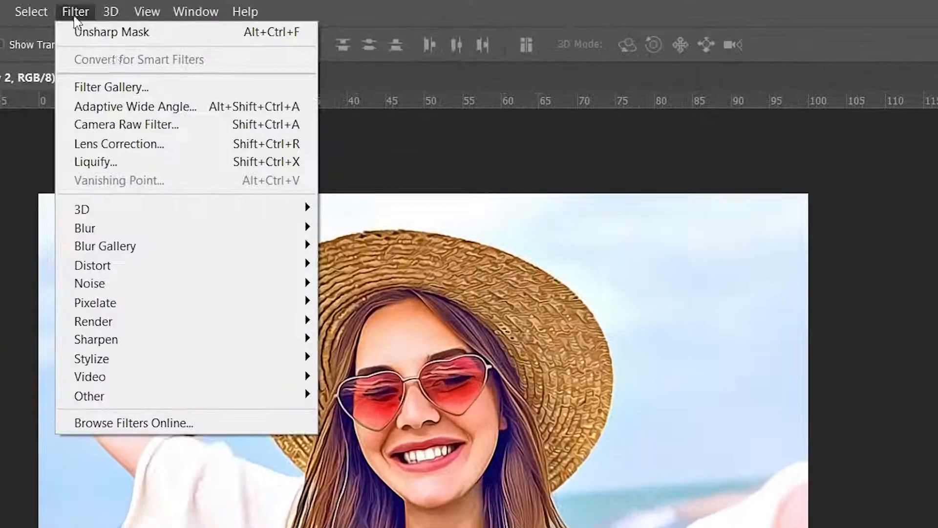
left_click(158, 126)
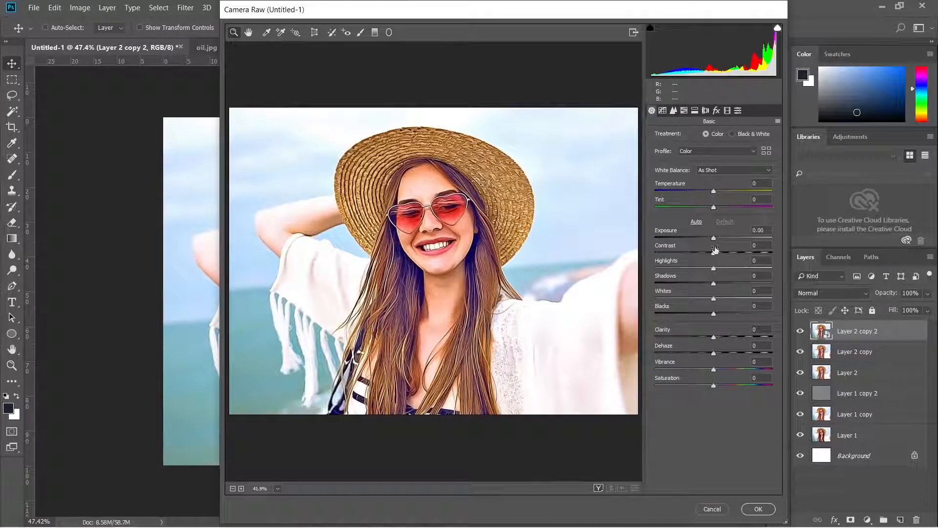
left_click_drag(715, 253, 748, 251)
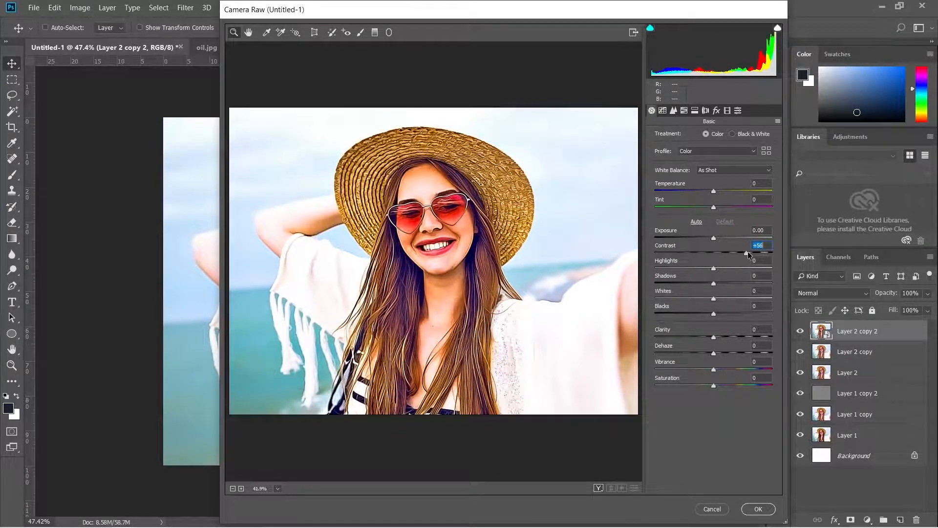
left_click_drag(715, 370, 730, 387)
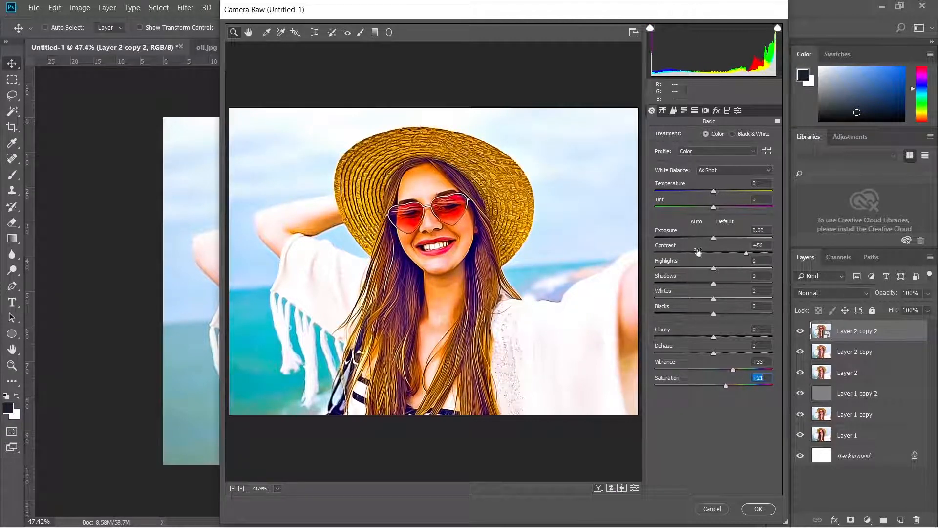
left_click_drag(715, 194, 706, 192)
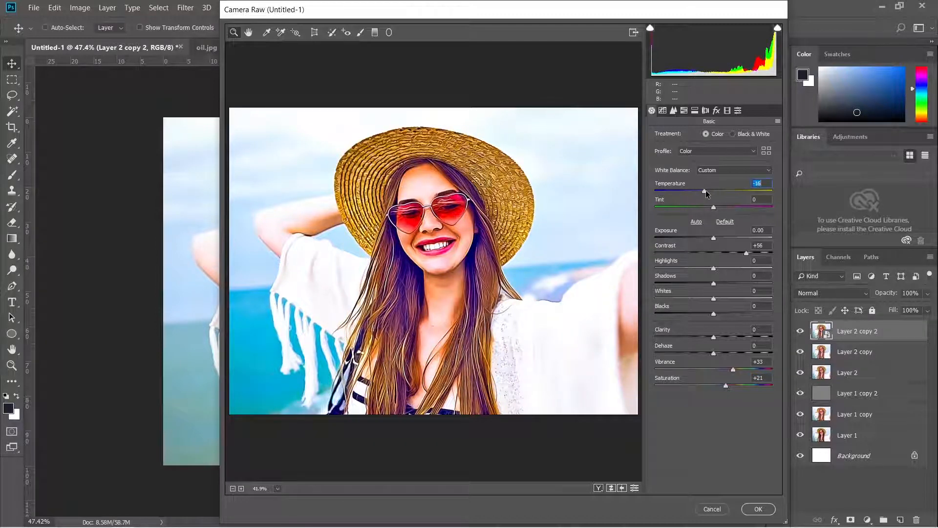
mouse_move(705, 190)
left_mouse_down()
mouse_move(723, 191)
mouse_move(702, 191)
mouse_move(710, 191)
left_mouse_up()
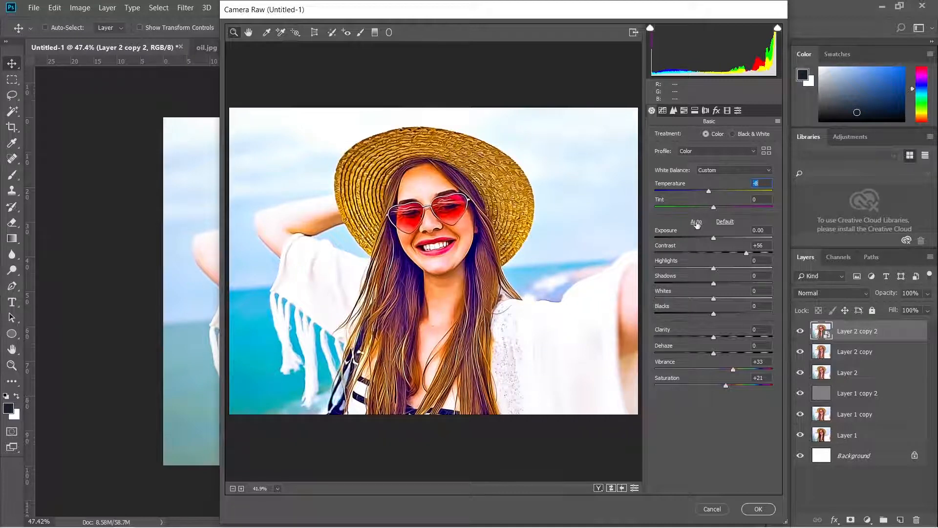
- Set the HSL hue of Reds to +27 and Oranges to +9, and the split-toning highlights hue to 99
left_click(684, 111)
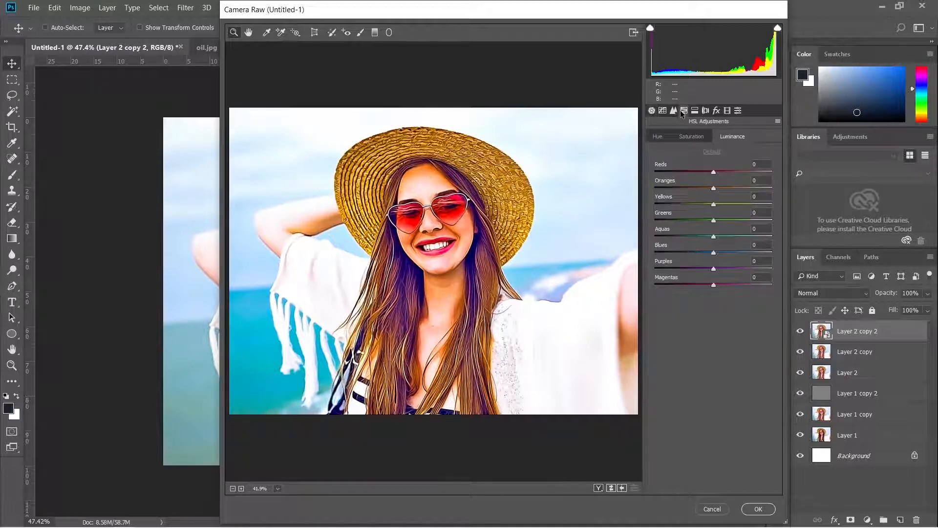
left_click_drag(714, 172, 731, 171)
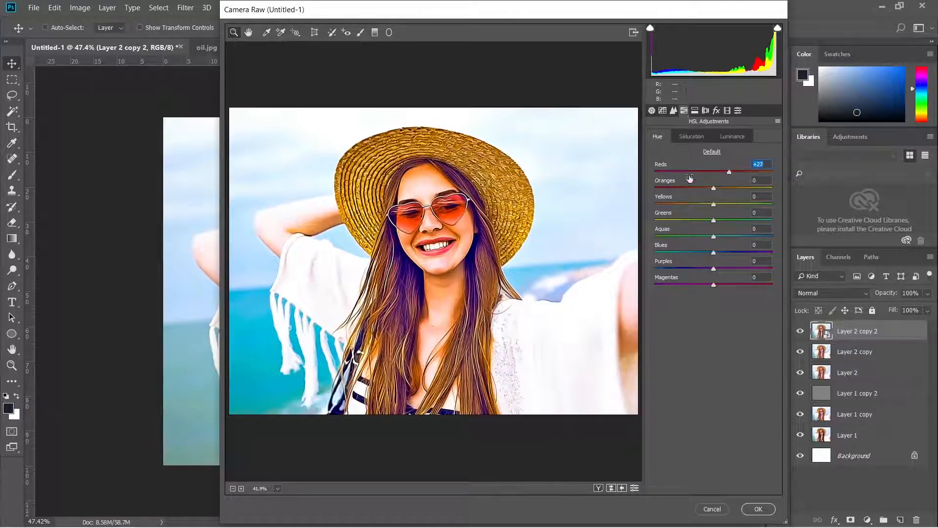
mouse_move(715, 189)
left_mouse_down()
mouse_move(728, 190)
mouse_move(701, 189)
mouse_move(720, 185)
left_mouse_up()
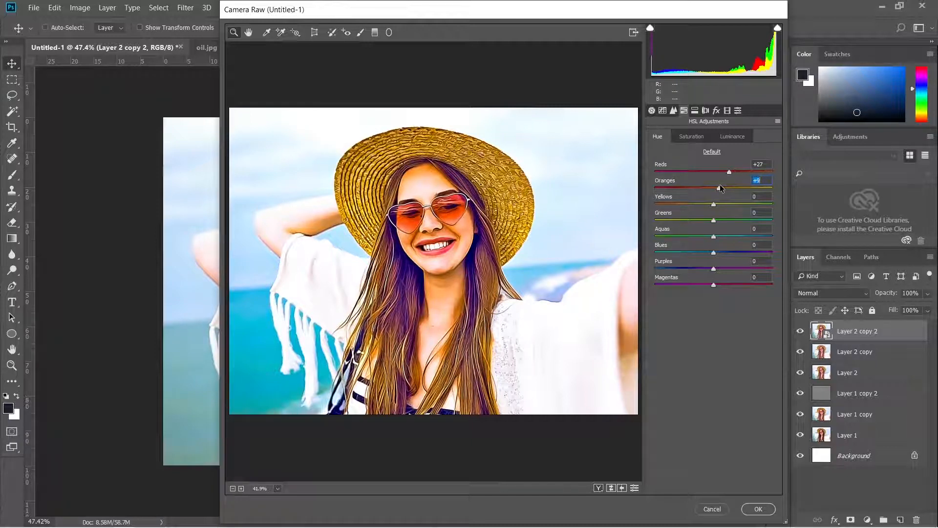
left_click(695, 110)
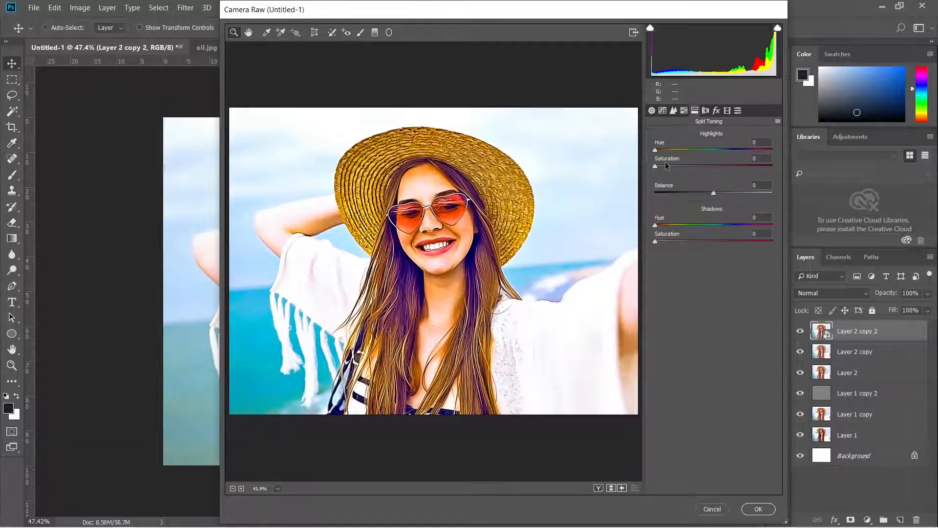
left_click_drag(659, 151, 690, 151)
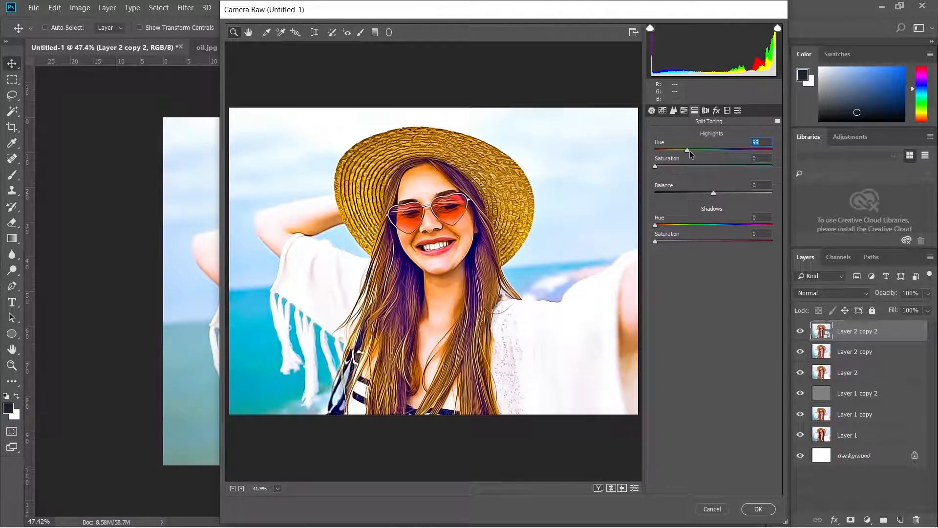
- Set shadows to -29, blacks to +26 and exposure to -0.15 in the basic adjustments, and apply the Camera Raw Filter
left_click(684, 112)
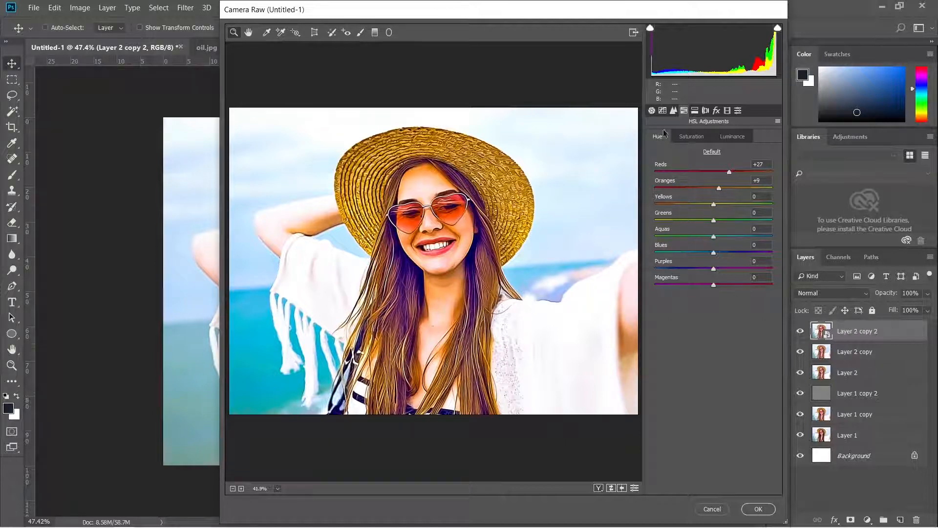
left_click(651, 112)
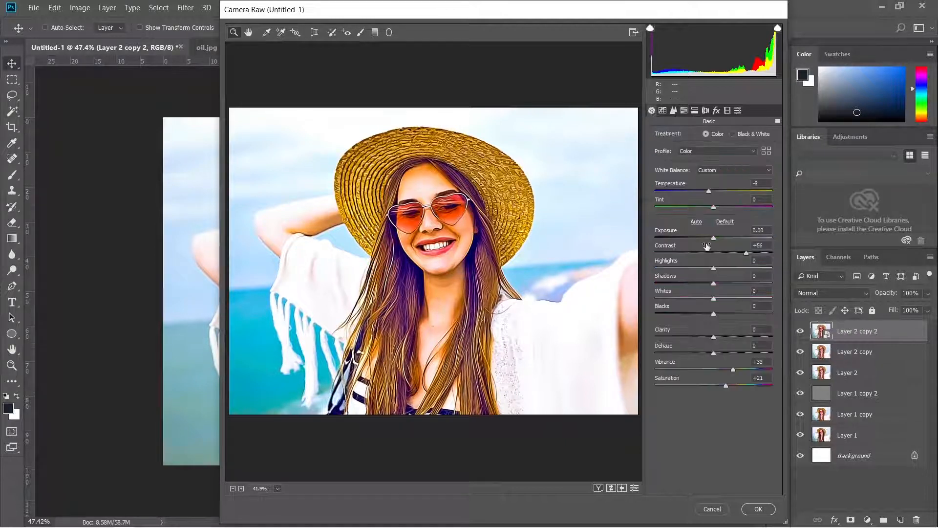
mouse_move(715, 284)
left_mouse_down()
mouse_move(688, 284)
mouse_move(698, 281)
left_mouse_up()
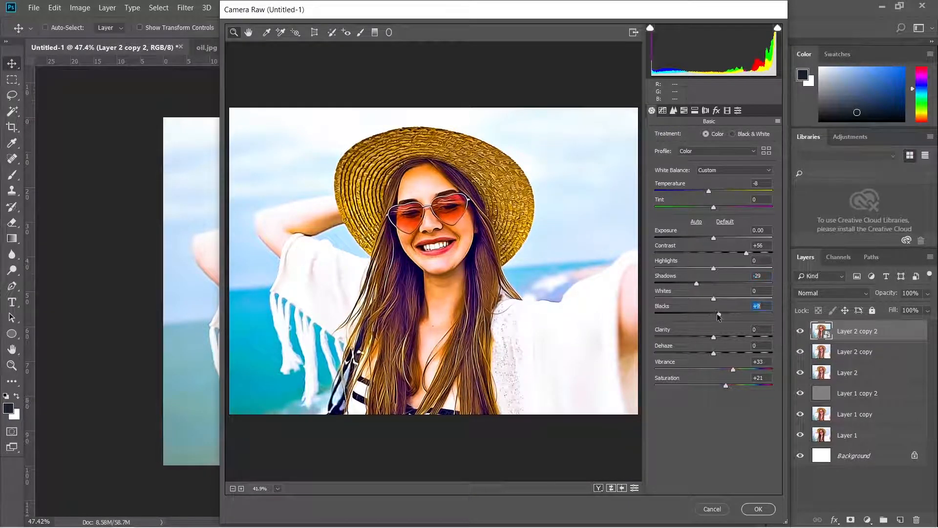
left_click_drag(727, 314, 729, 314)
mouse_move(713, 237)
left_mouse_down()
mouse_move(722, 237)
mouse_move(711, 237)
left_mouse_up()
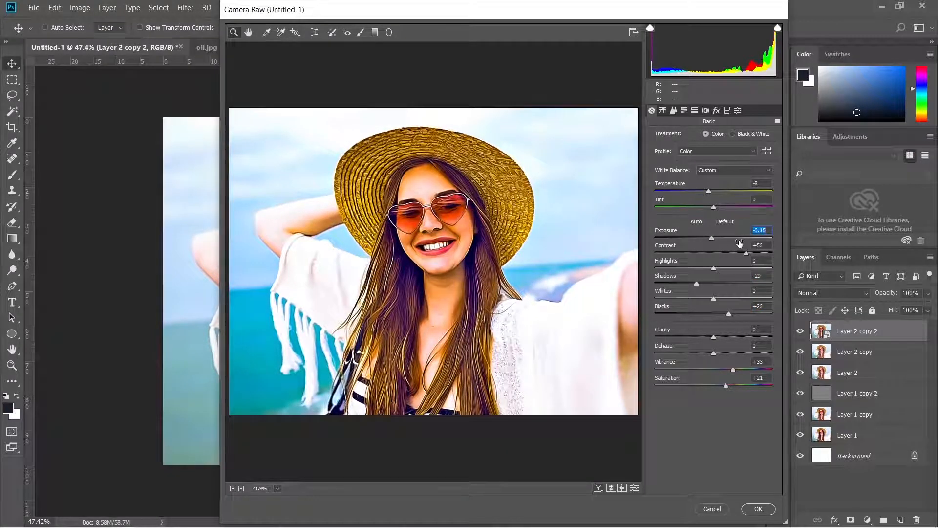
left_click(758, 509)
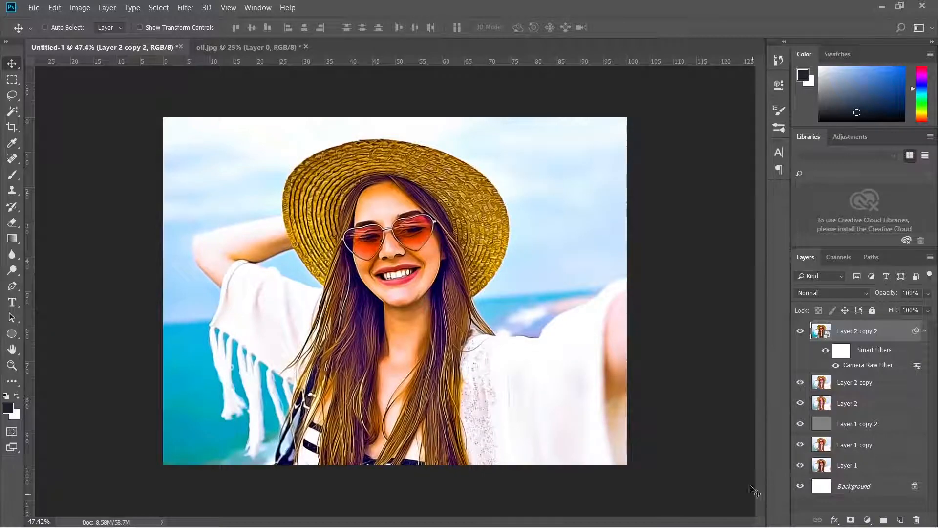
- Inspect the painted face and hat up close, and move the shifted top layer back into alignment with the canvas
scroll(435, 287, "up", 5)
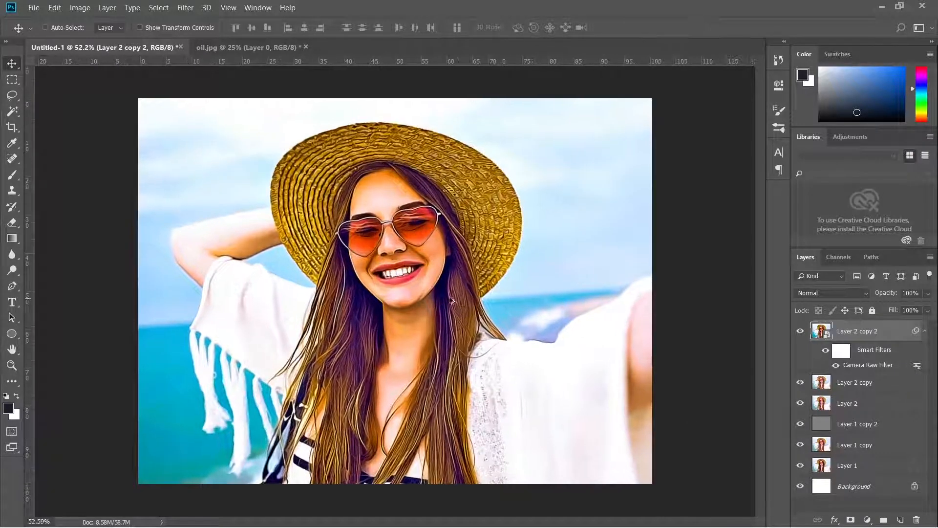
scroll(419, 276, "up", 4)
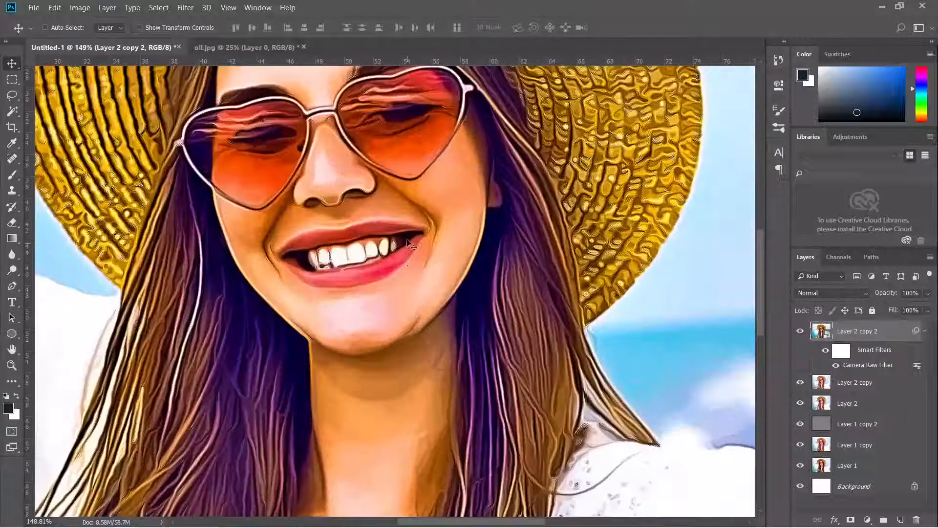
scroll(445, 306, "down", 3)
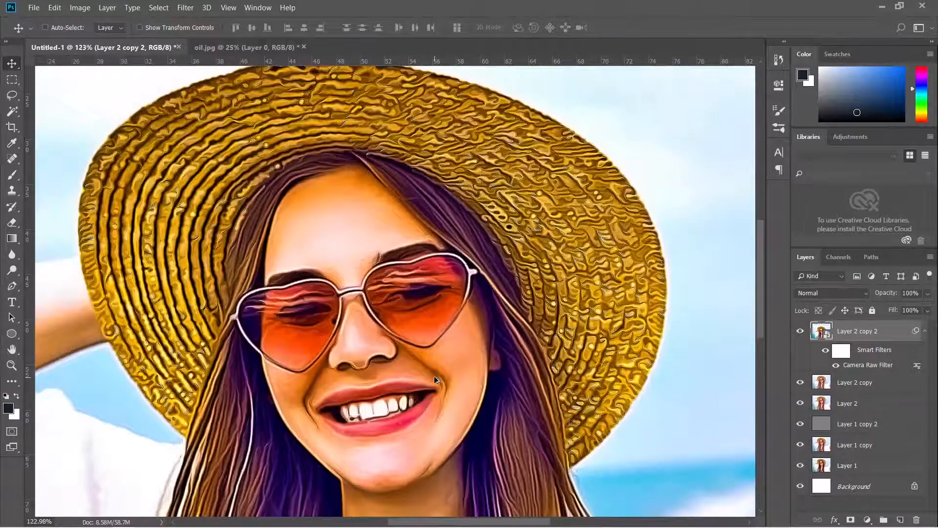
scroll(434, 376, "down", 5)
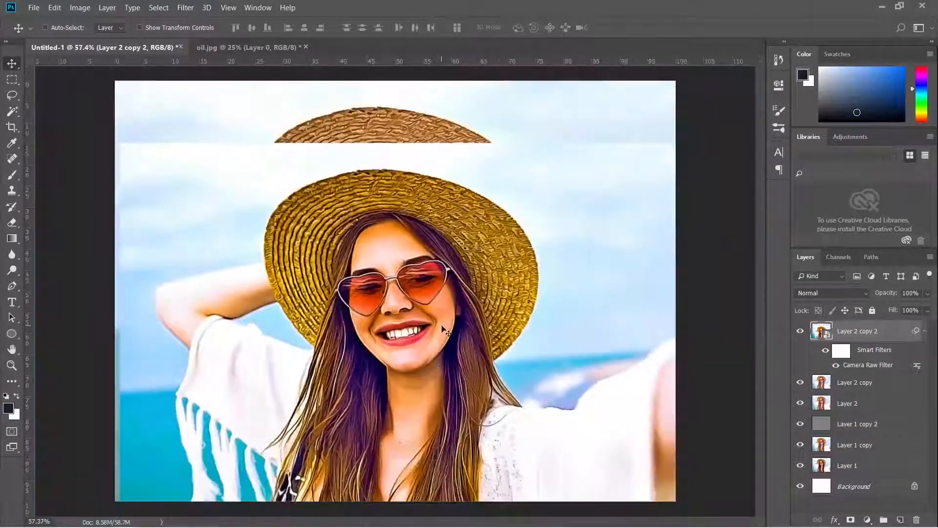
scroll(453, 317, "down", 4)
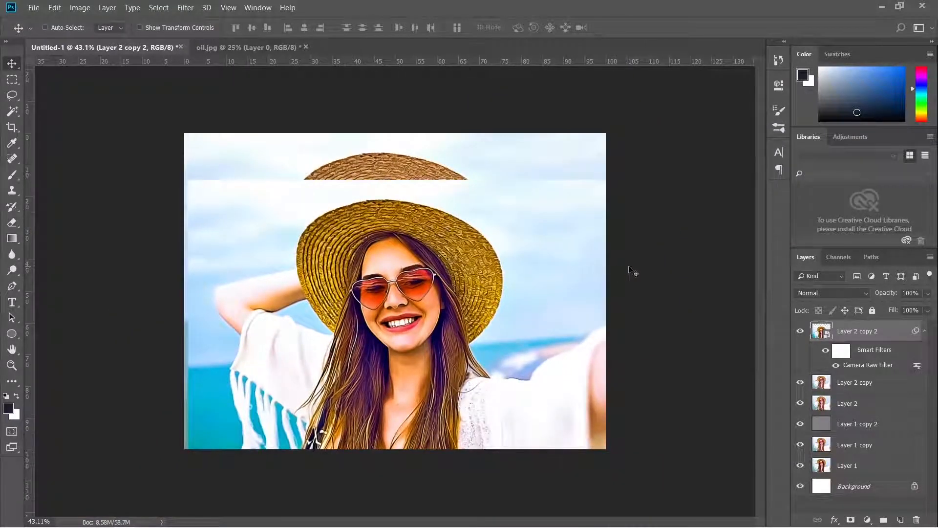
left_click_drag(452, 331, 452, 287)
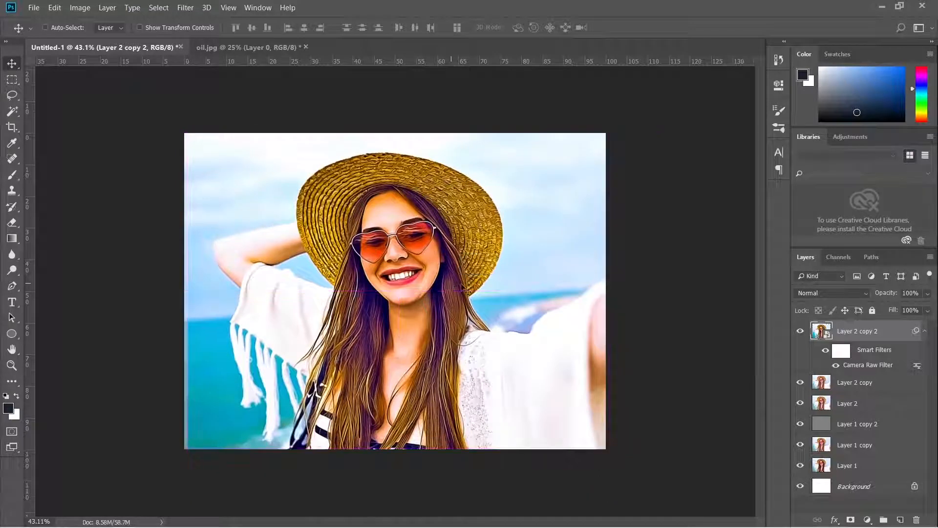
scroll(565, 311, "up", 3)
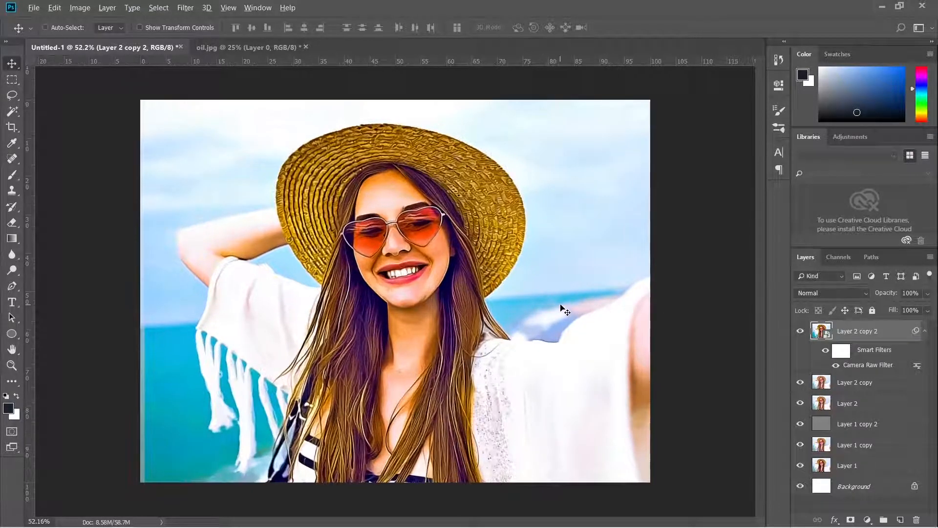
scroll(565, 310, "down", 4)
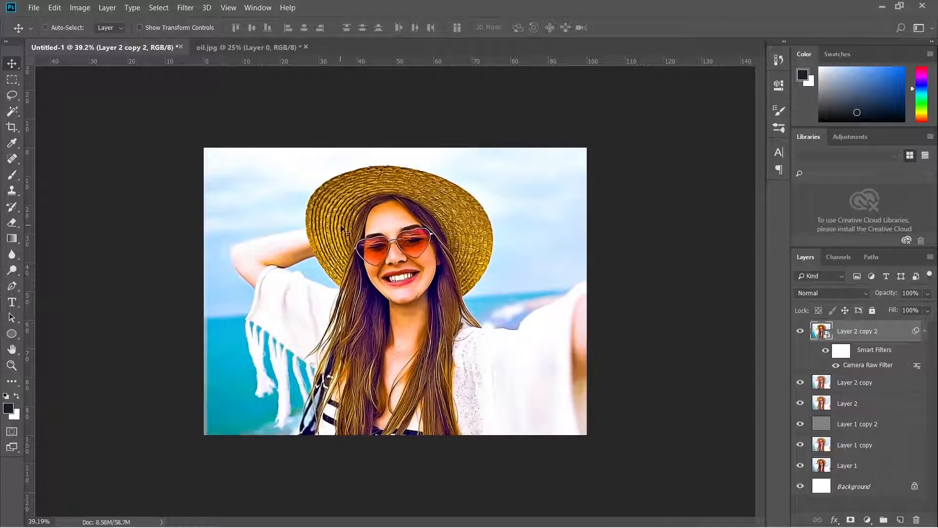
left_click_drag(336, 226, 331, 225)
- Save a copy of the finished image to the Desktop as a PNG named "oil paint", with the large file size option
left_click(35, 8)
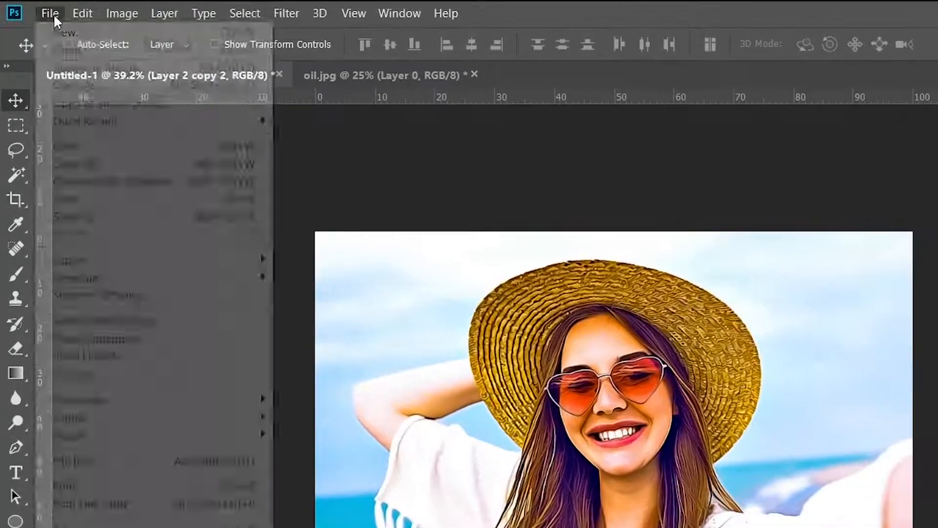
left_click(227, 217)
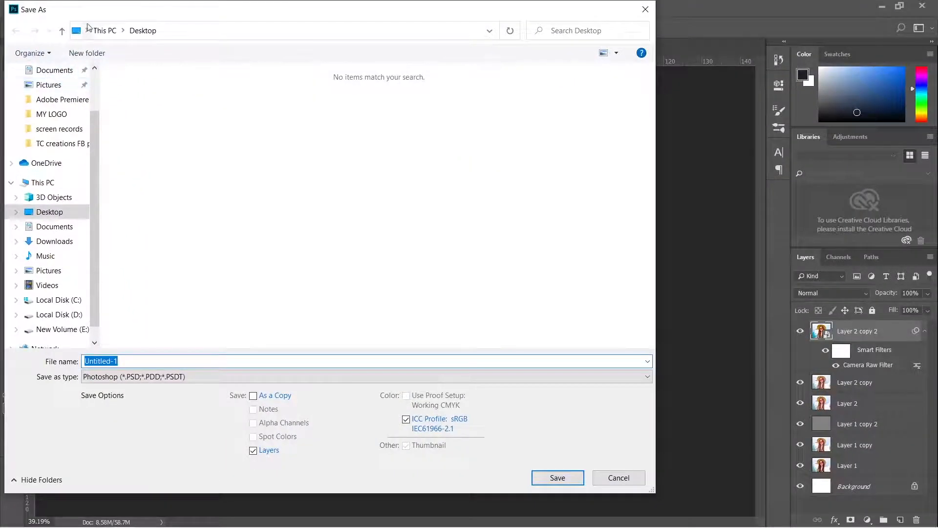
left_click(145, 377)
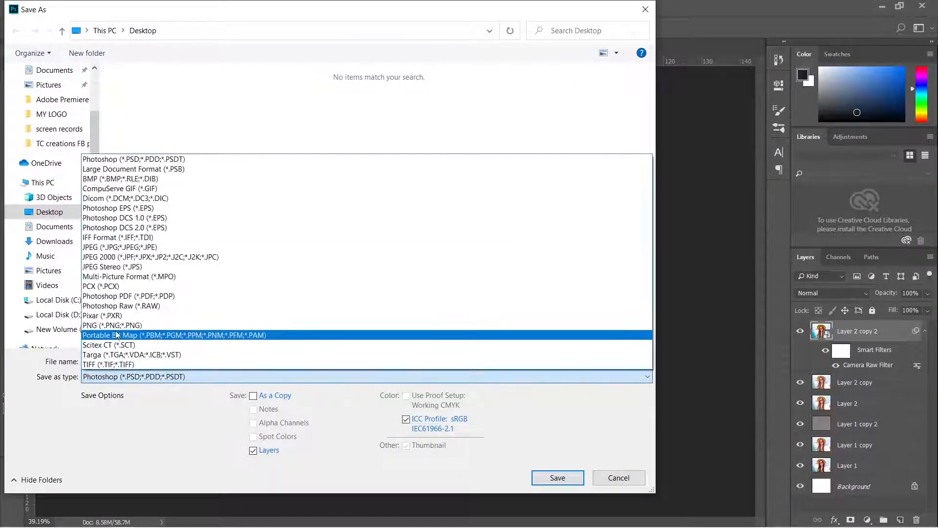
key("Escape")
left_click(132, 361)
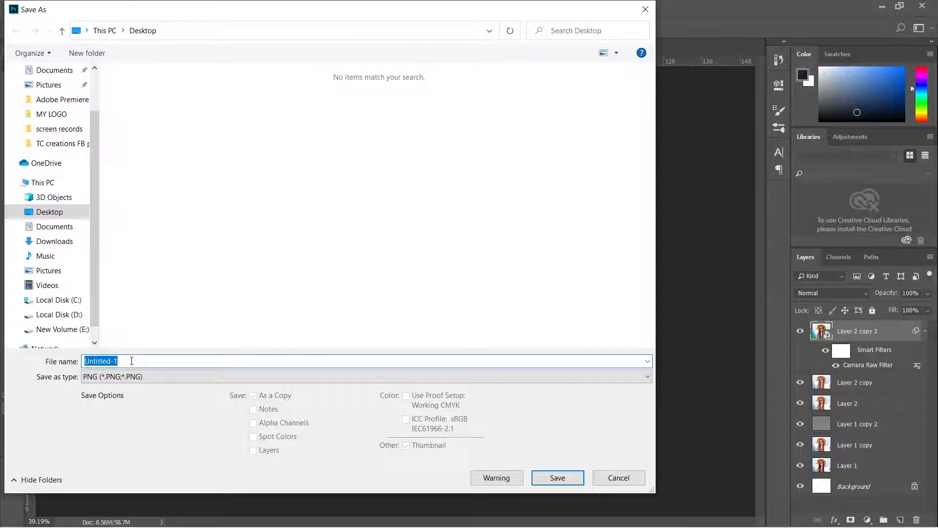
type("o")
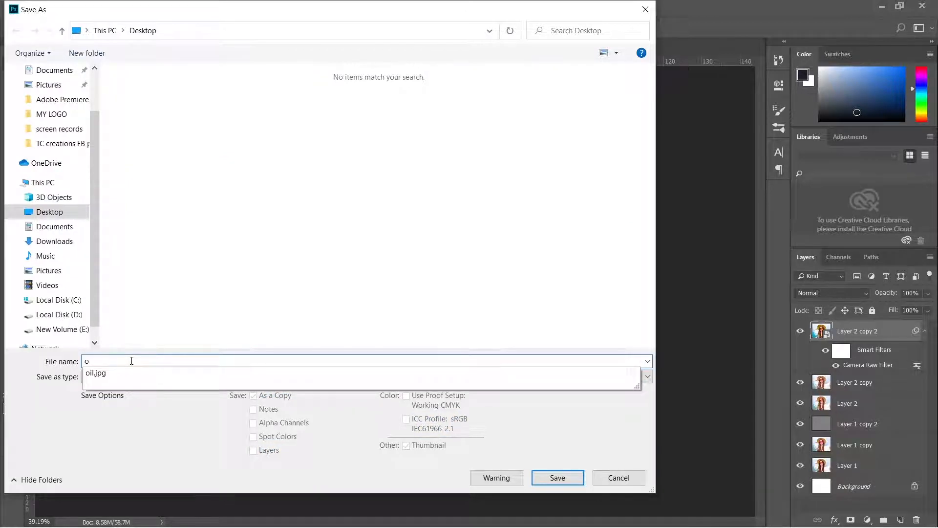
type("il pai")
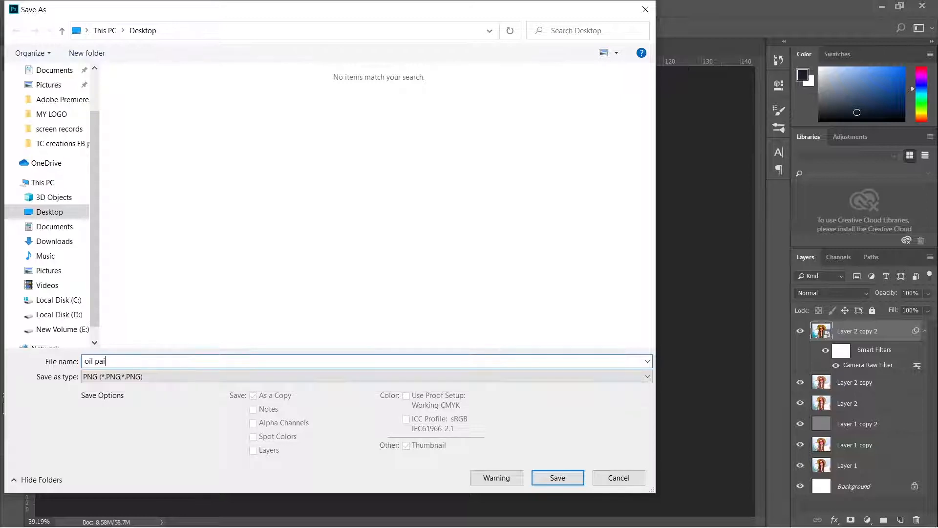
type("nt")
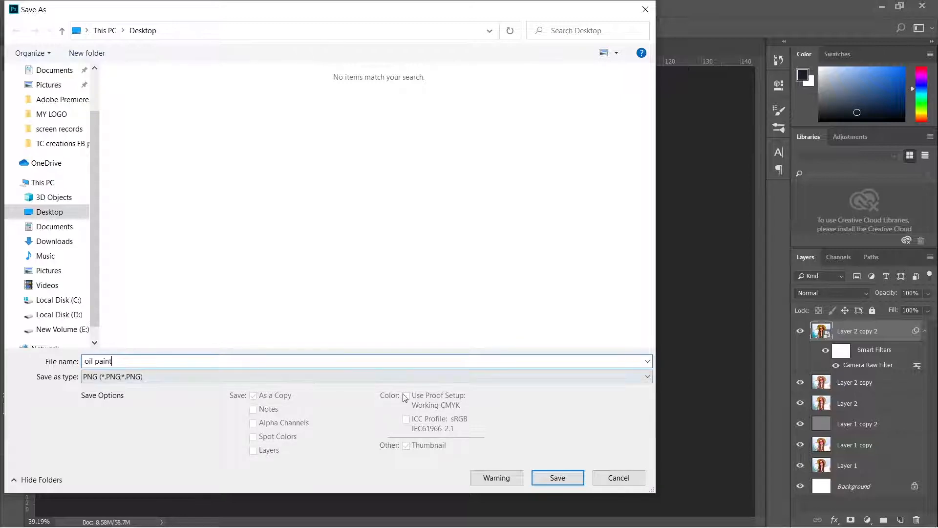
left_click(567, 477)
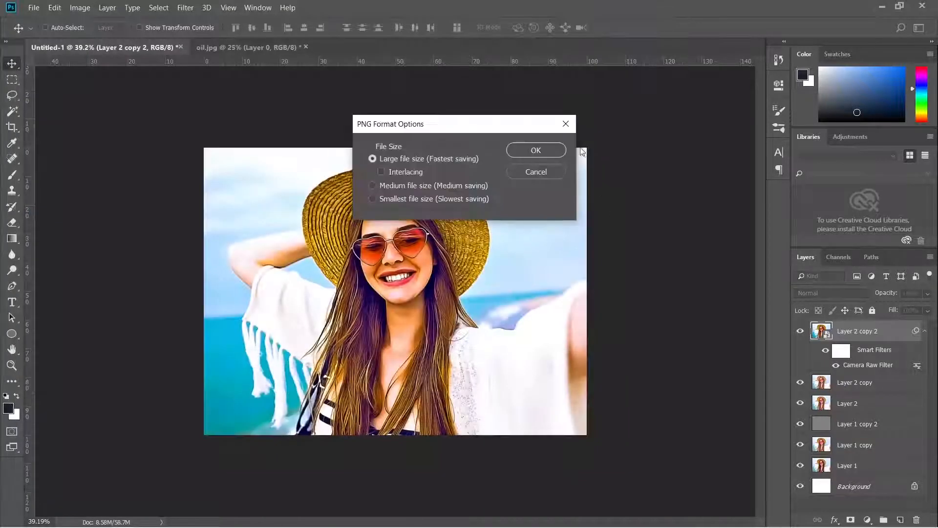
left_click(560, 154)
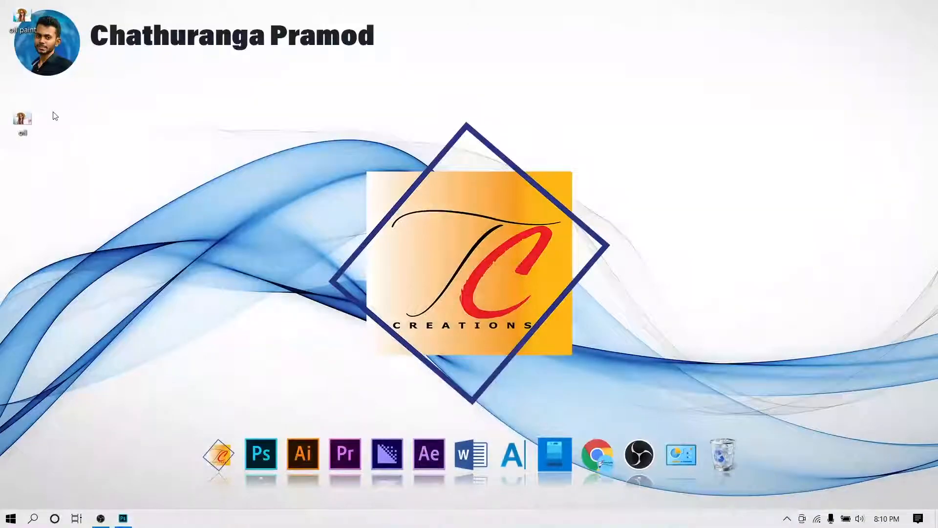
- Open the exported oil paint.png from the desktop in Photos and compare it with the original oil.jpg
double_click(16, 21)
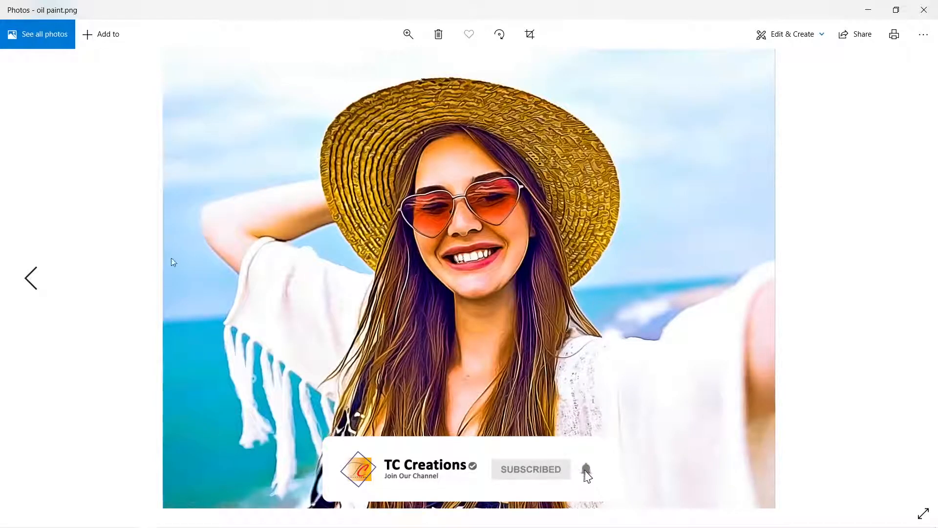
left_click(37, 282)
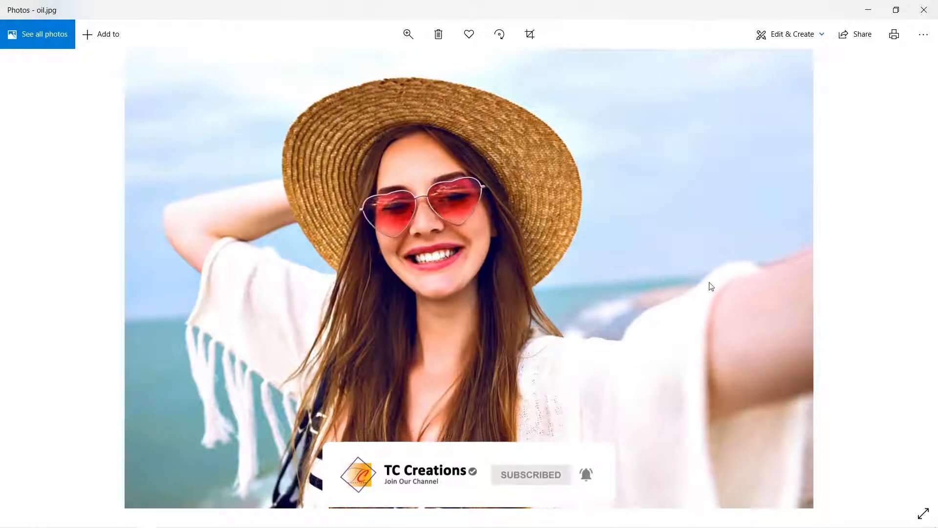